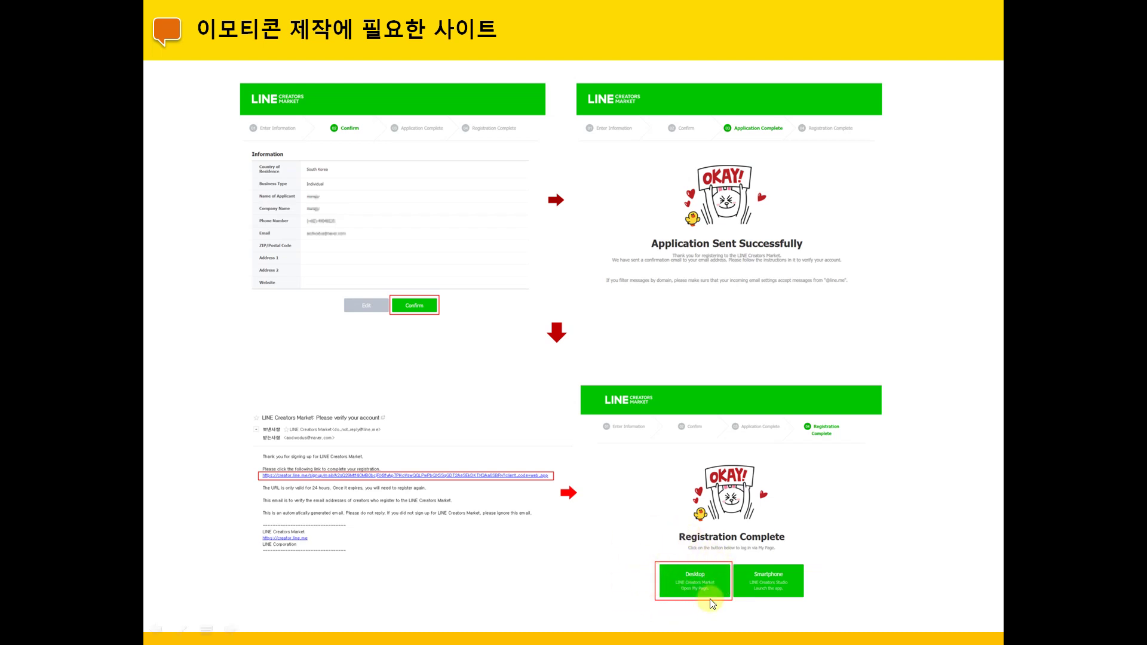
Step: Advance to the LINE My Page slide, end the slide show, and switch to the Chrome browser
left_click(889, 476)
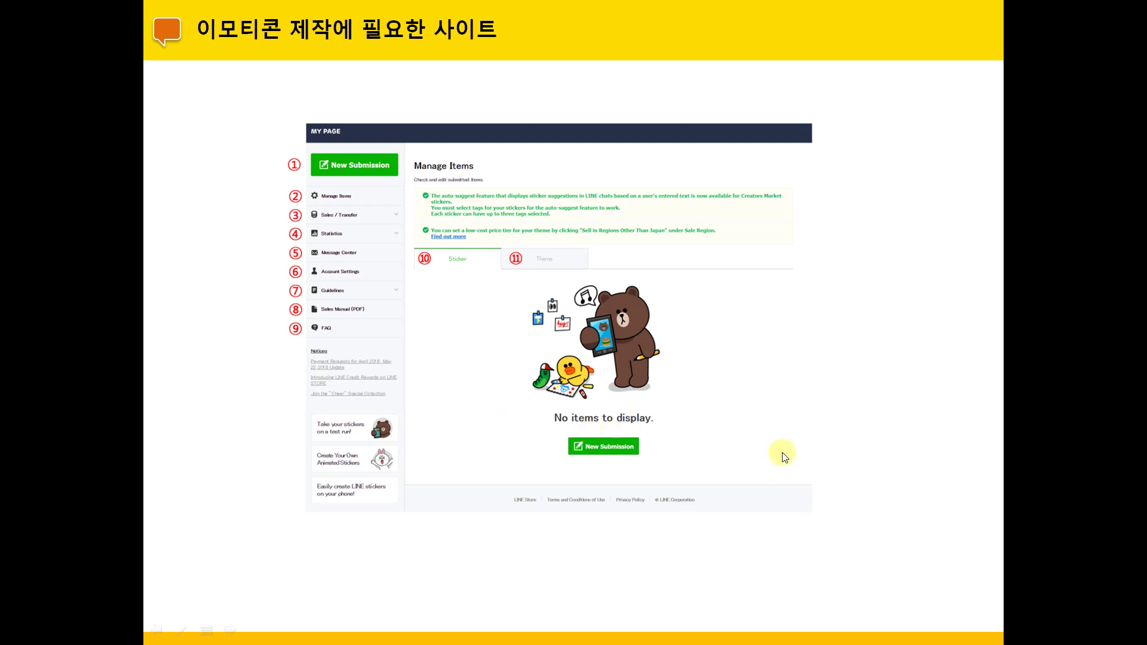
key("Right")
key("Left")
key("Escape")
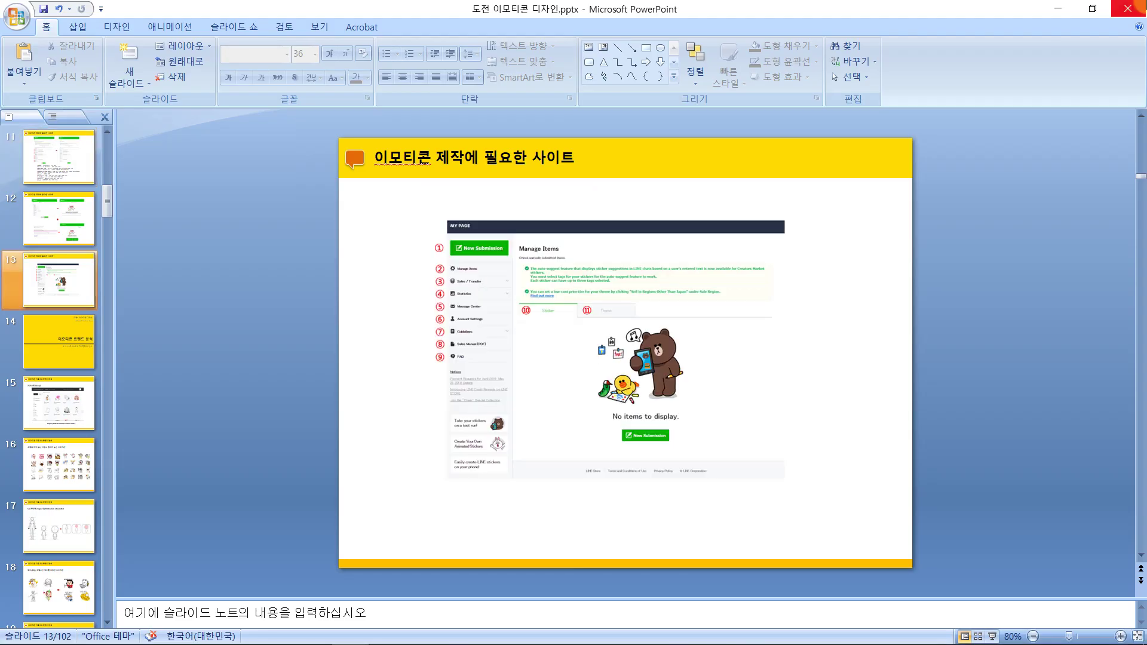
left_click(1057, 12)
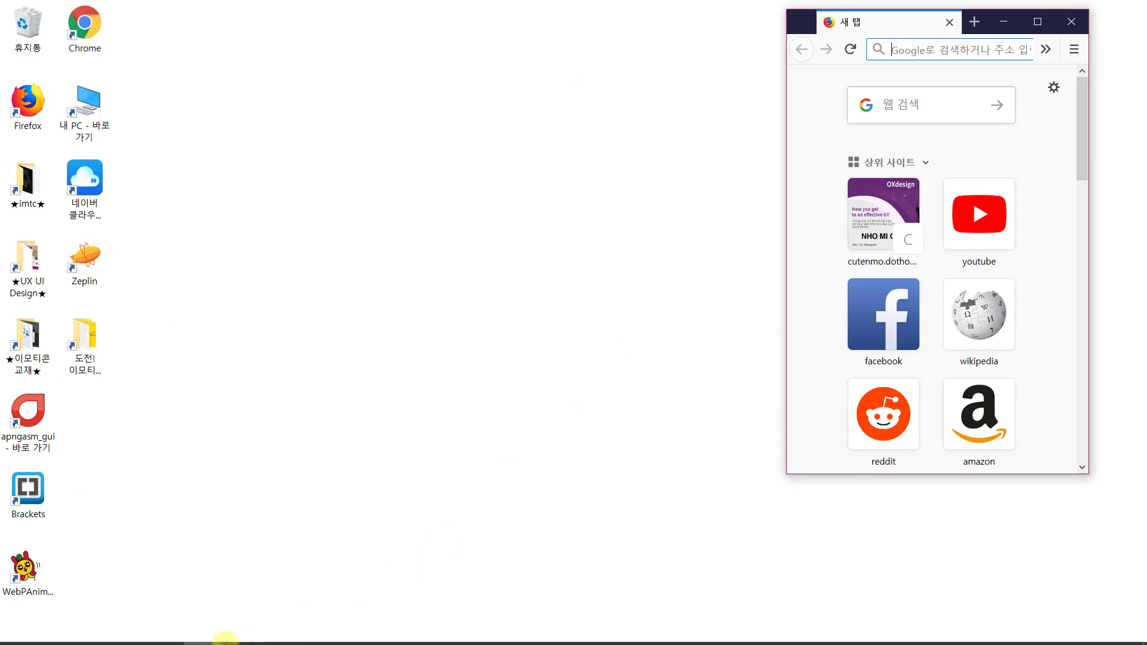
left_click(165, 630)
Step: Close the extra LINE STORE and My Page tabs and open My Page in the remaining LINE Creators Market tab
scroll(848, 187, "up", 5)
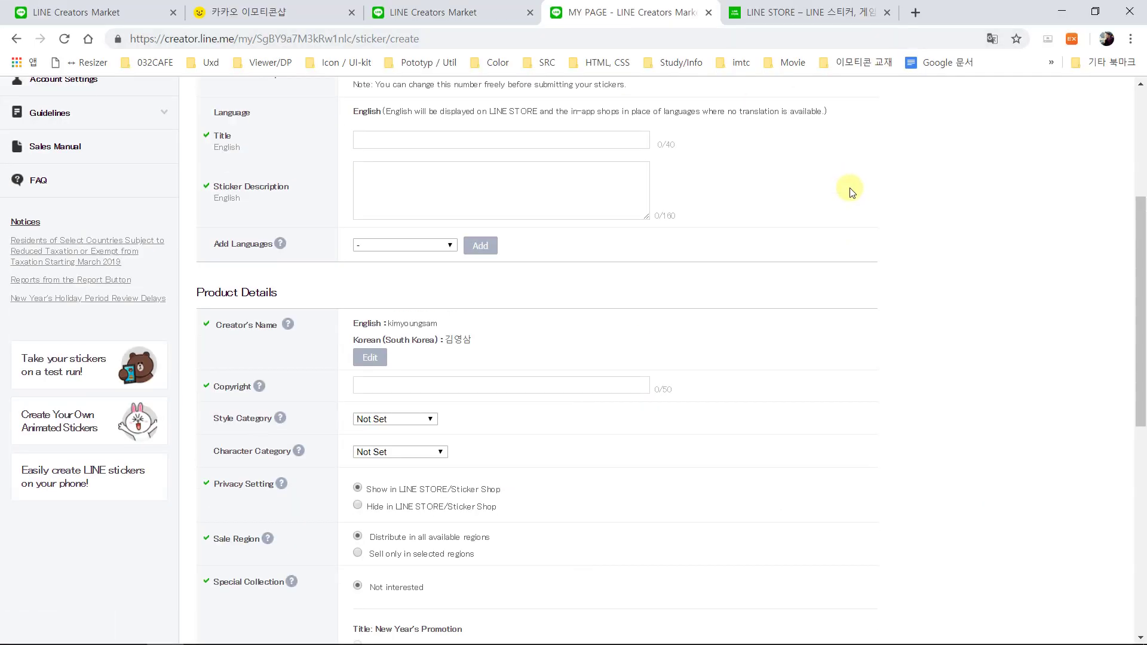
left_click(18, 90)
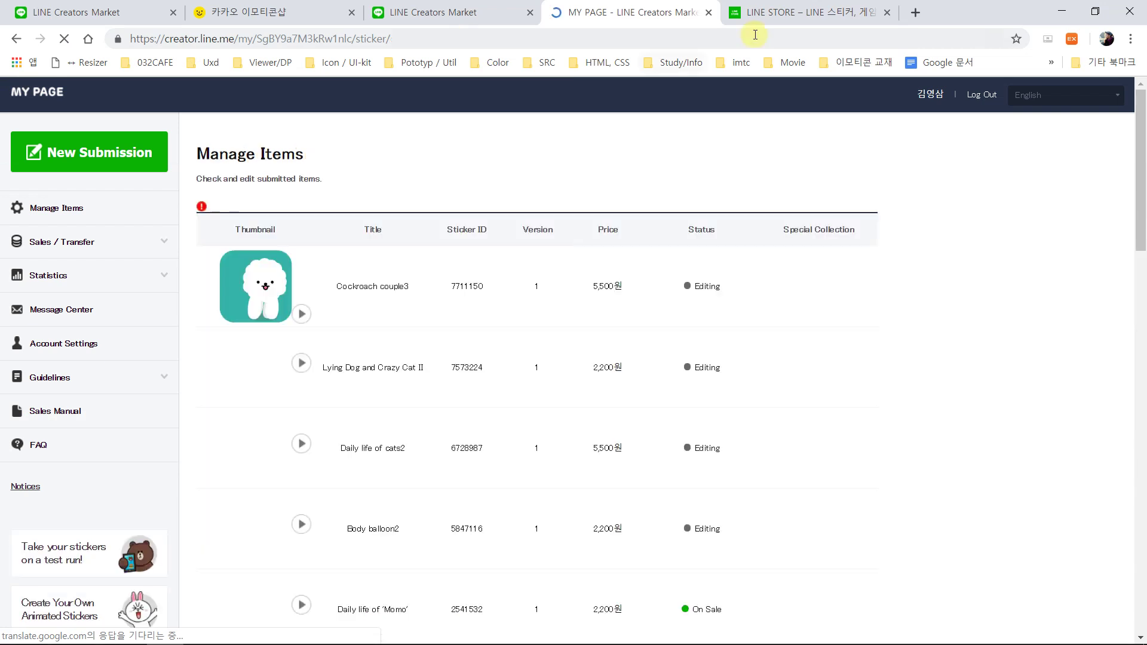
left_click(886, 13)
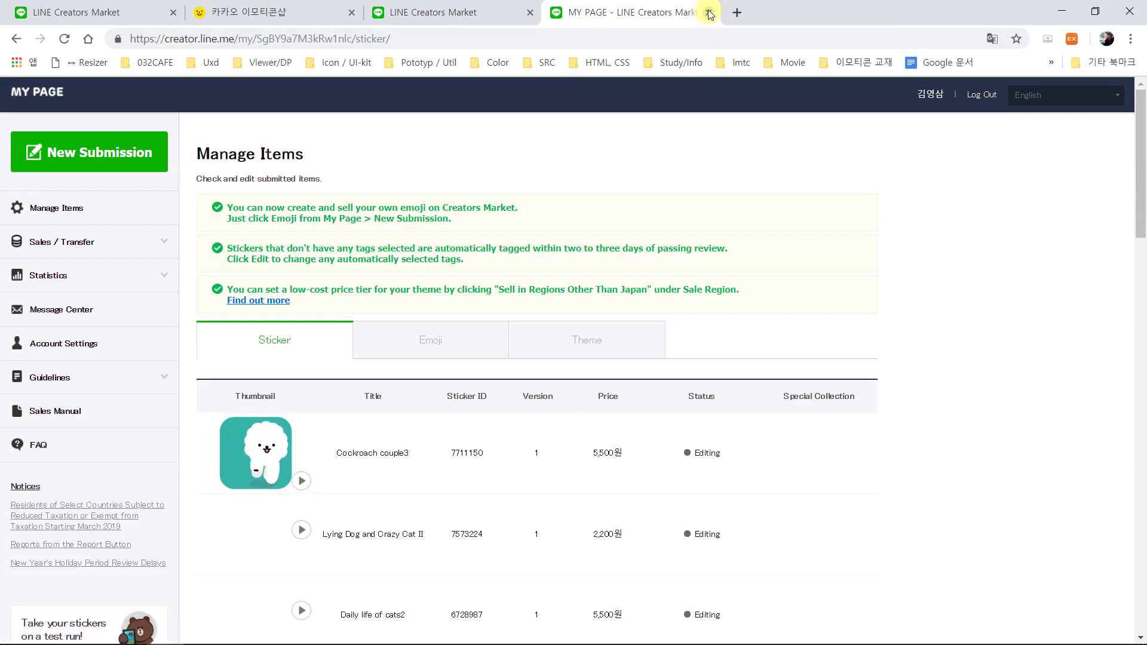
left_click(709, 12)
scroll(1005, 258, "up", 15)
left_click(841, 115)
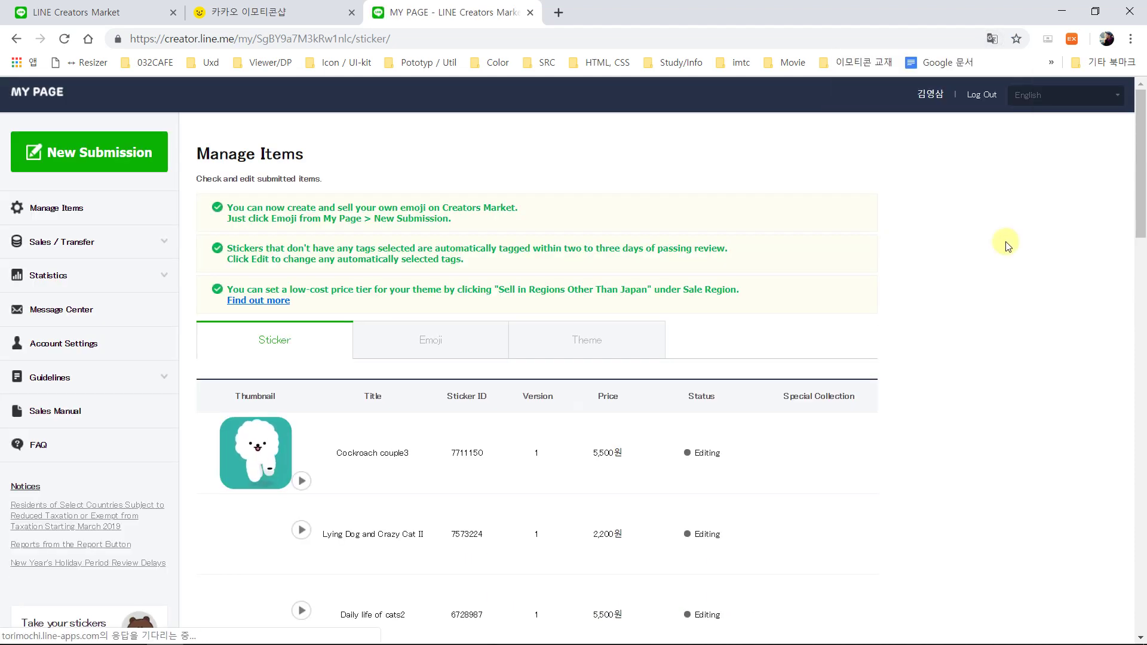
Step: Look through the submitted sticker items and open the details of "Cockroach couple3"
scroll(761, 289, "down", 10)
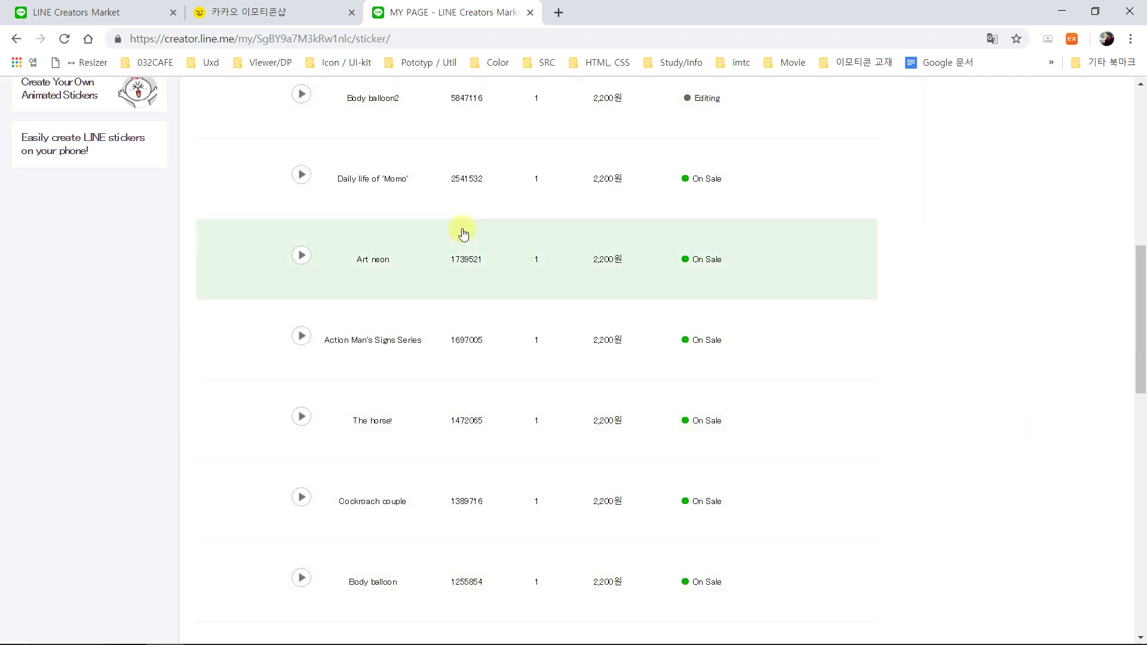
scroll(461, 230, "up", 10)
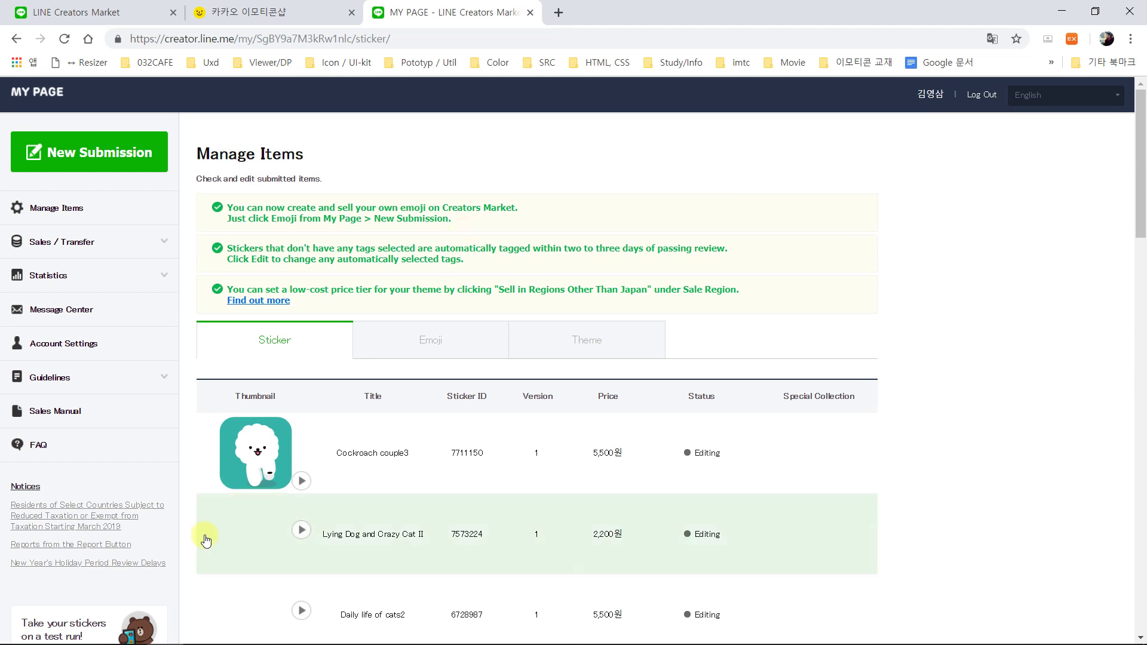
left_click(263, 451)
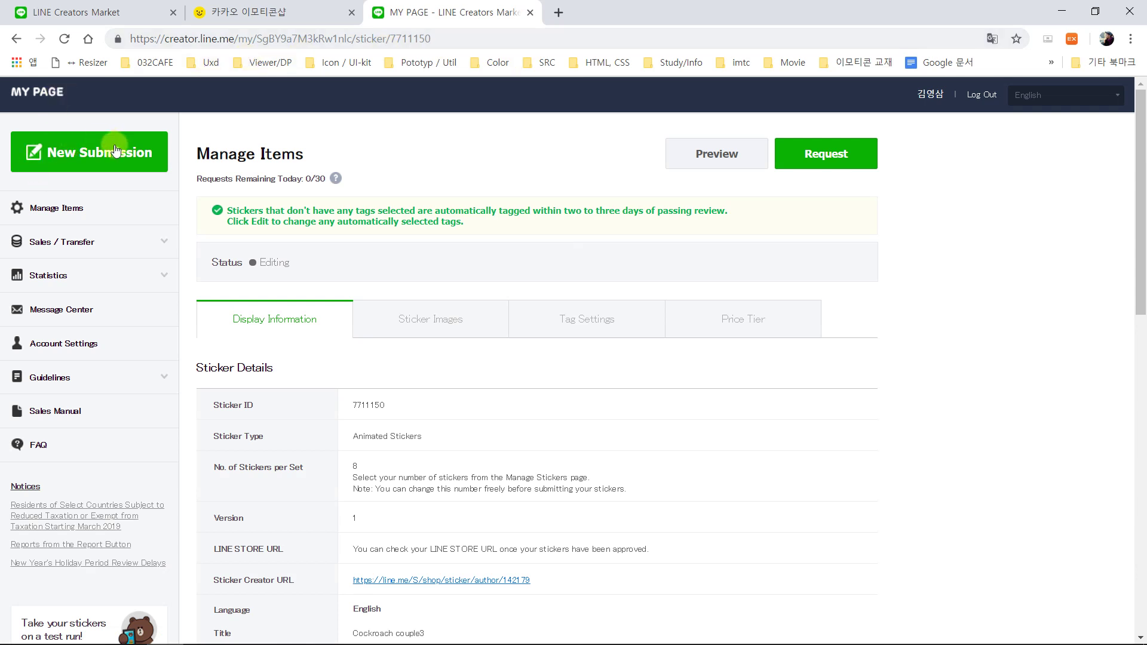
Step: Open the New Submission page and examine the Sticker, Emoji and Theme choices
left_click(142, 161)
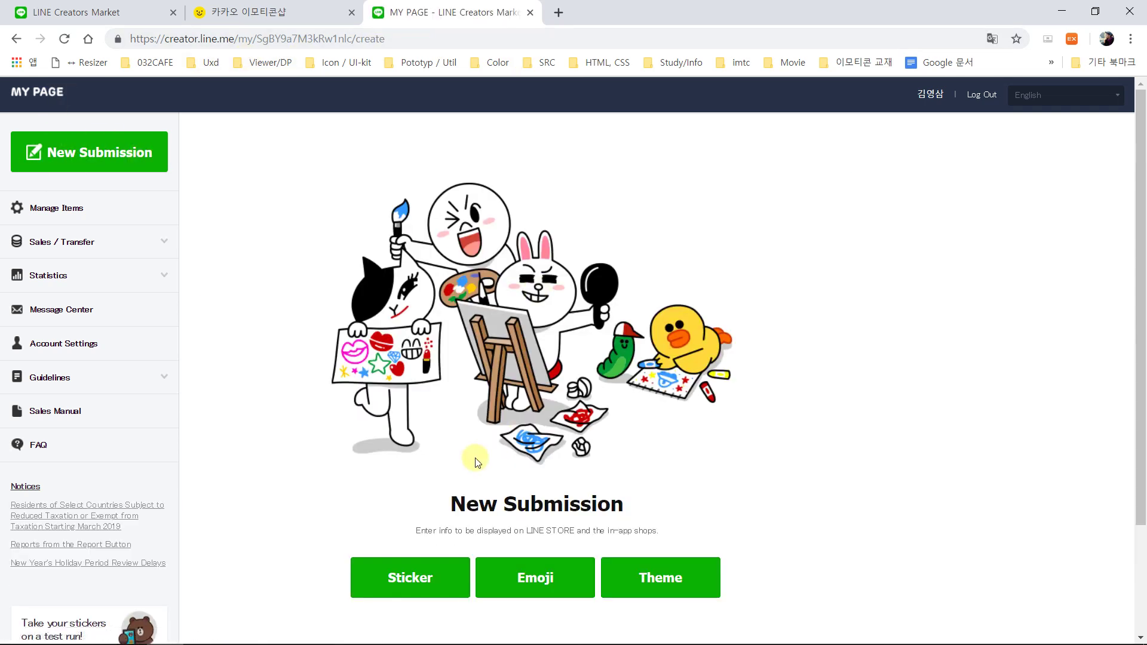
scroll(400, 574, "down", 1)
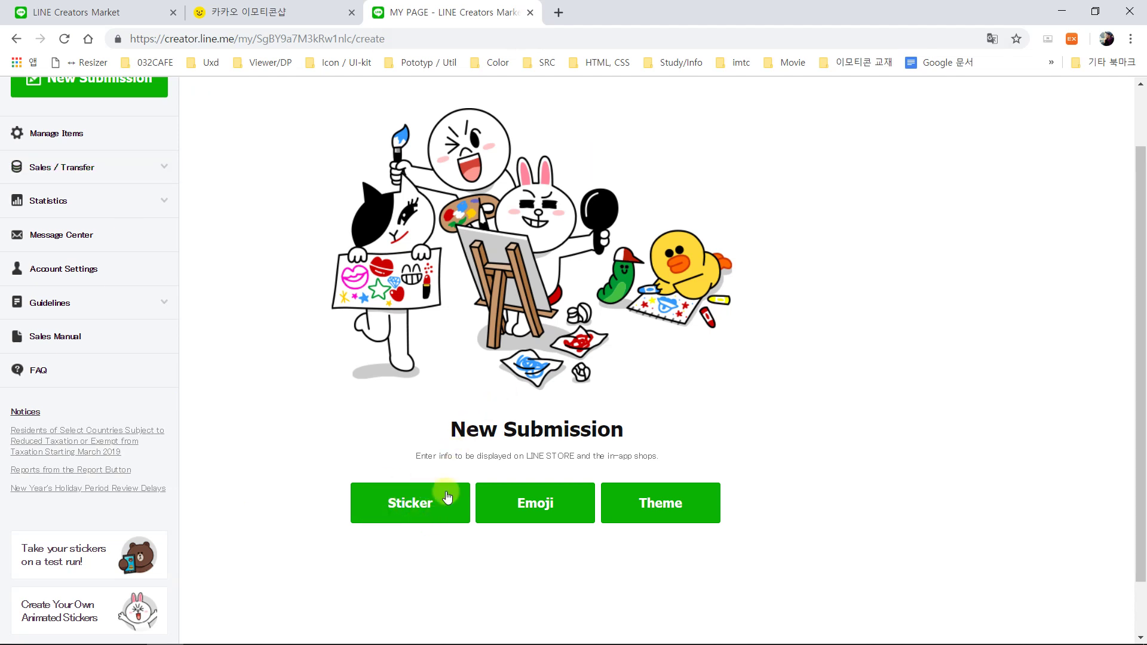
scroll(283, 533, "up", 1)
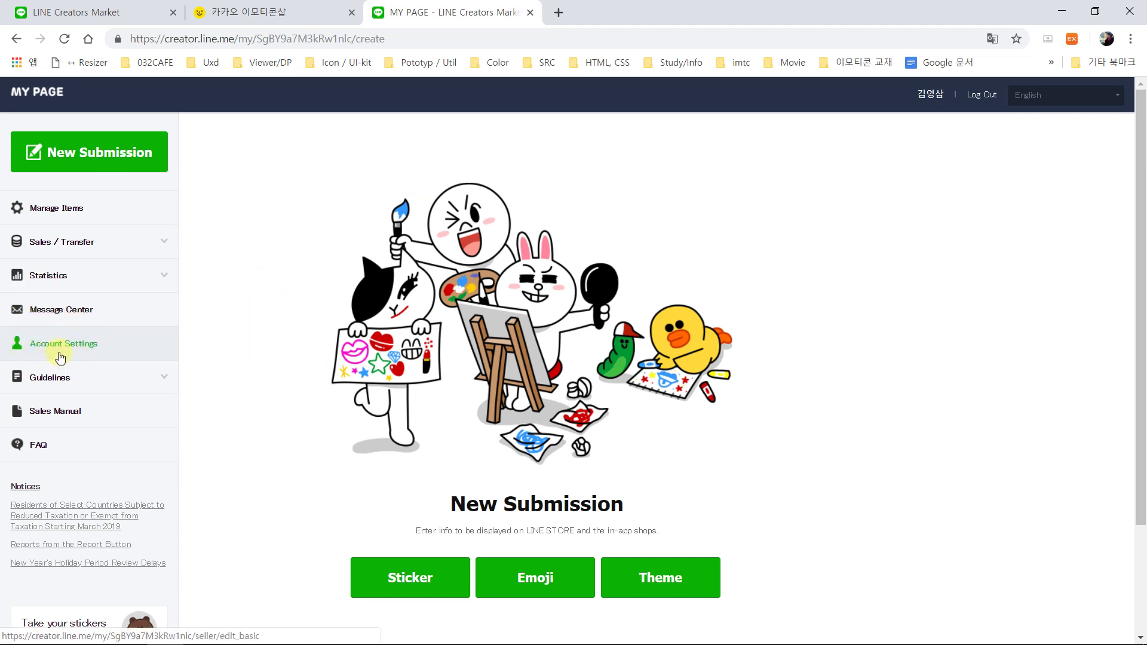
Step: Open Account Settings and review the applicant name, trade name, phone number and address fields in the basic information
left_click(102, 345)
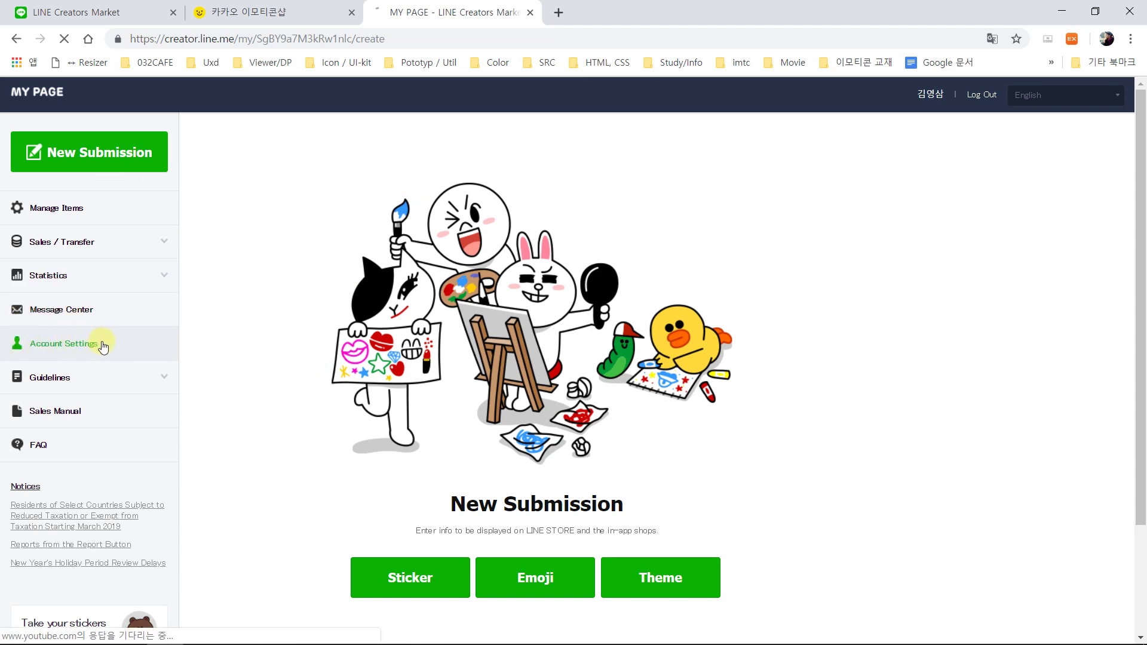
scroll(717, 418, "down", 4)
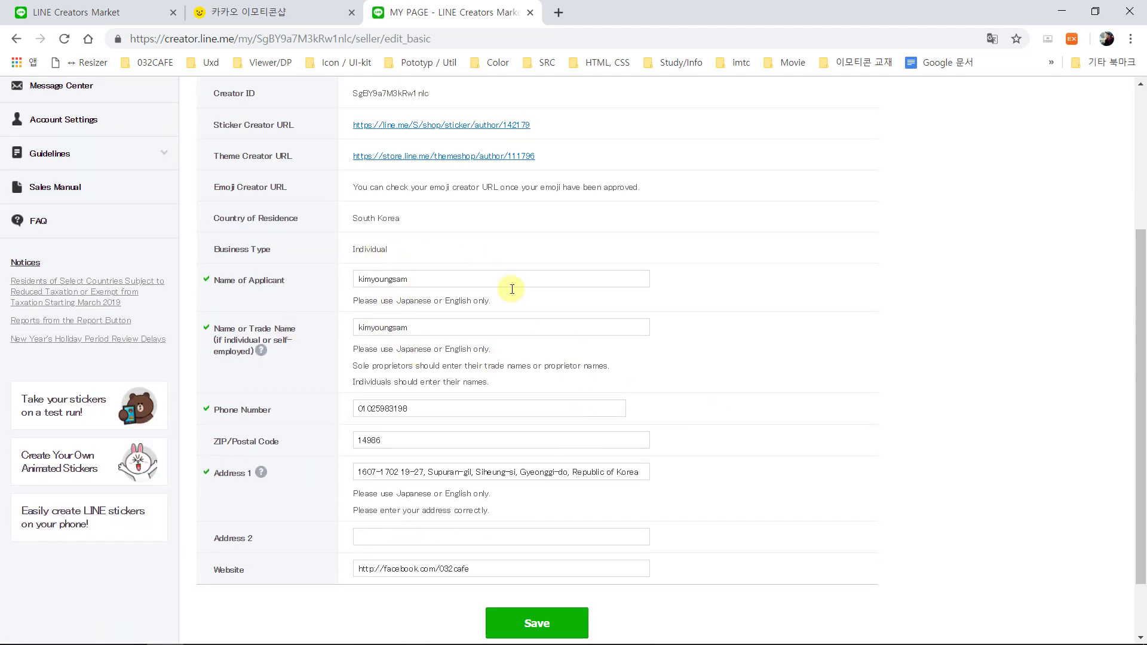
left_click_drag(426, 278, 328, 273)
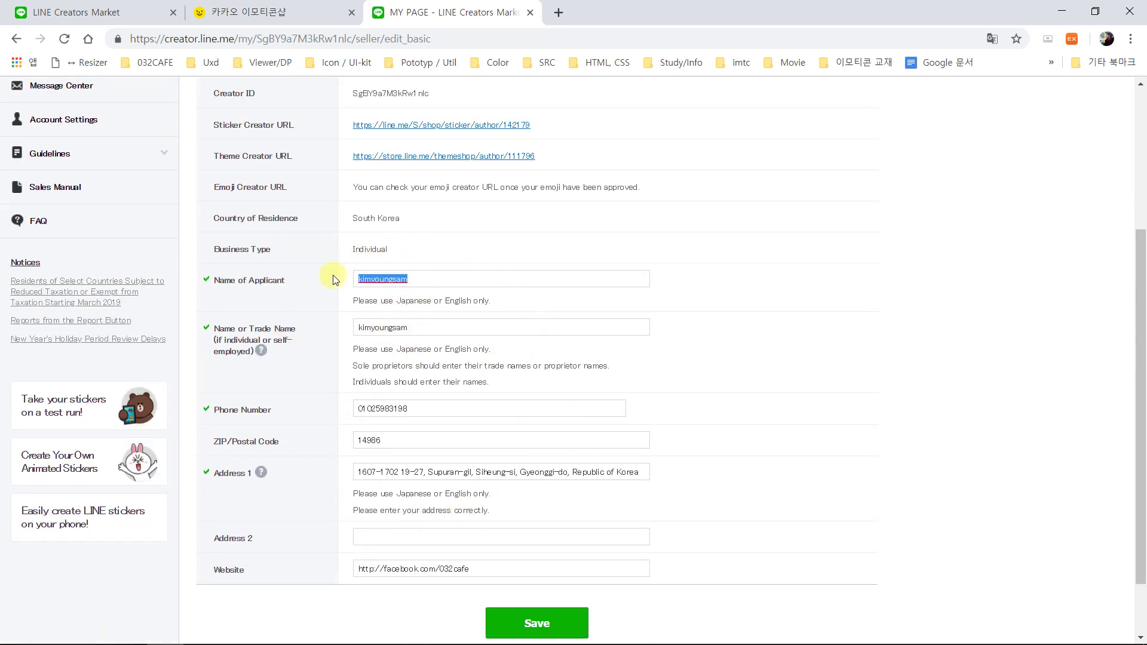
left_click_drag(417, 328, 310, 352)
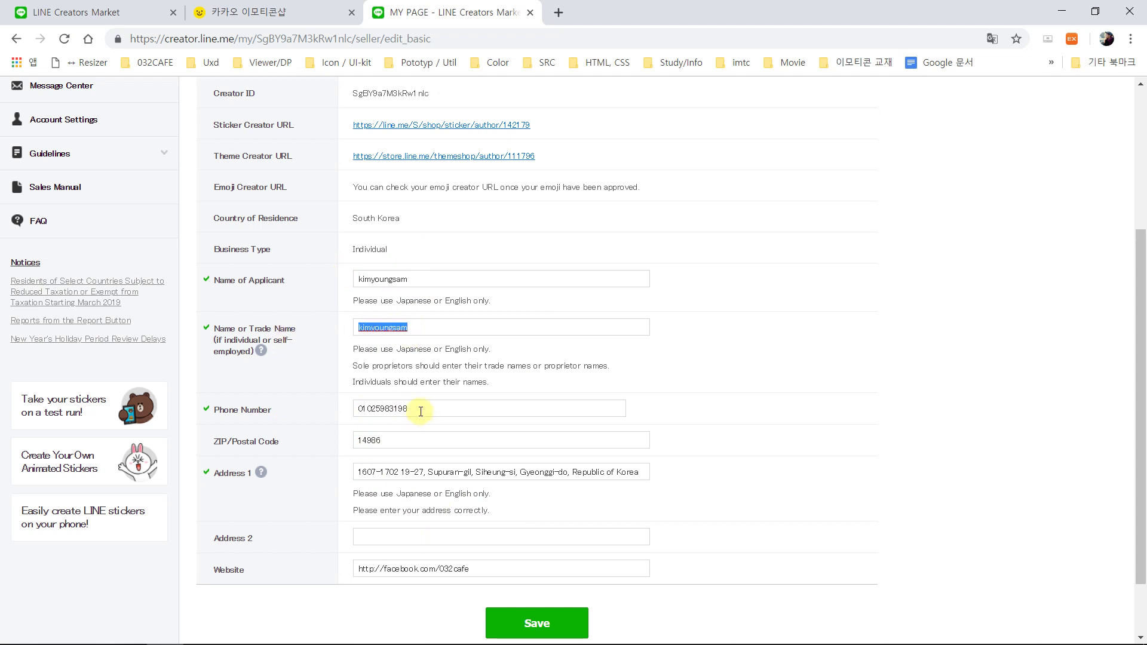
left_click_drag(421, 409, 278, 412)
left_click(437, 475)
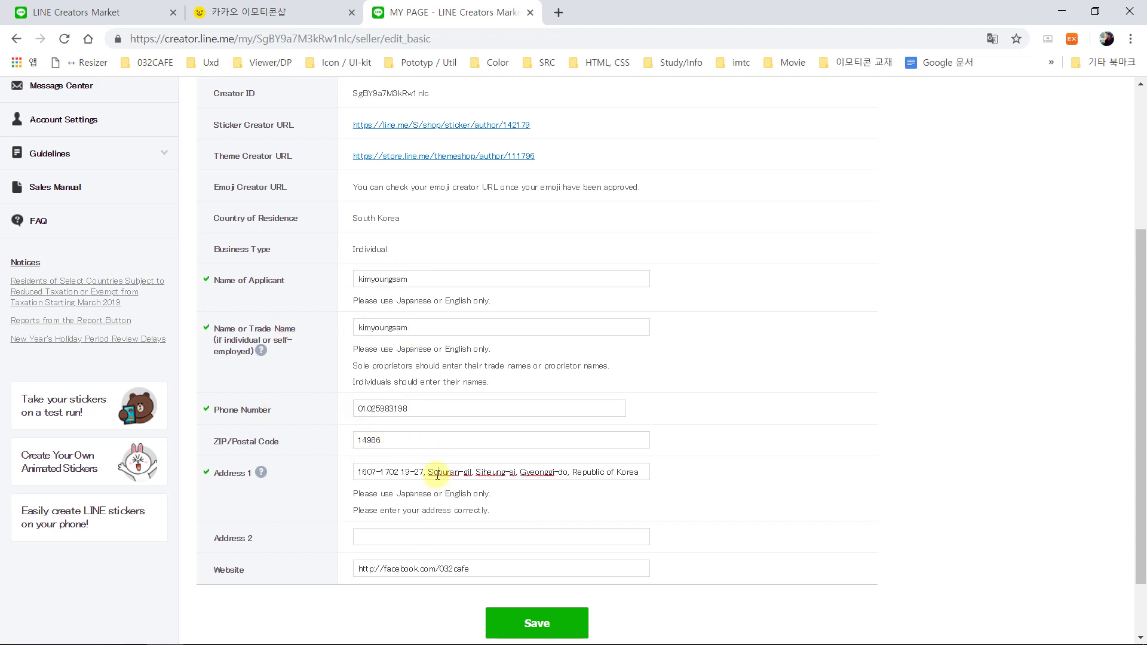
left_click_drag(356, 472, 710, 472)
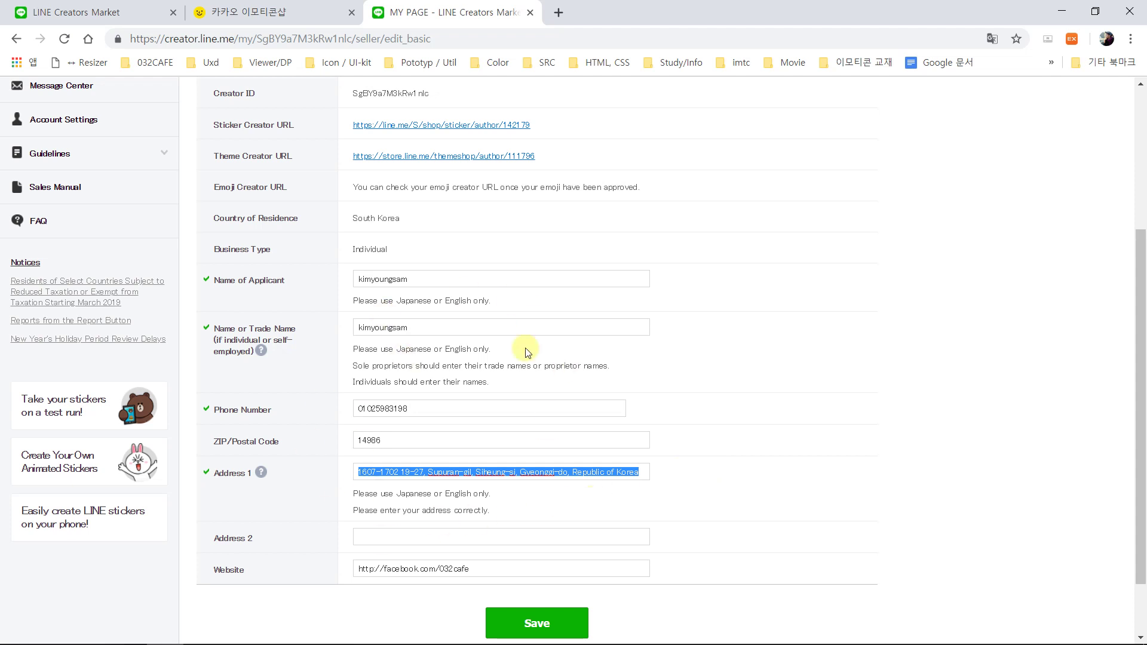
Step: Open the account's Email Settings, leaving the basic information unsaved, and examine the current email address
scroll(454, 489, "up", 4)
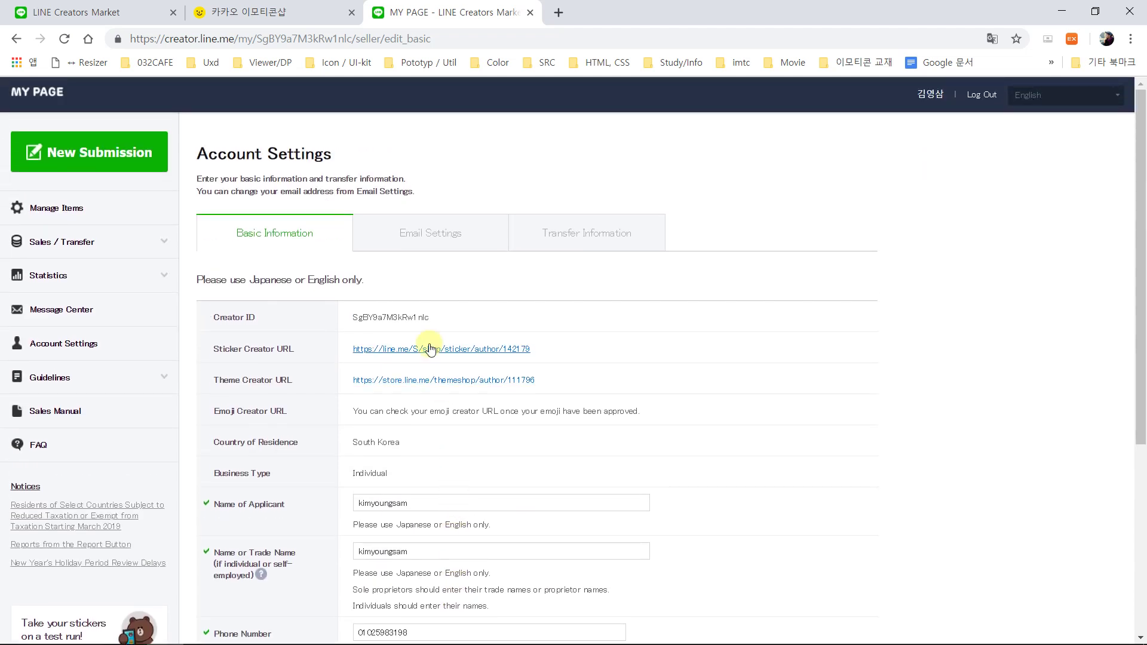
left_click(448, 242)
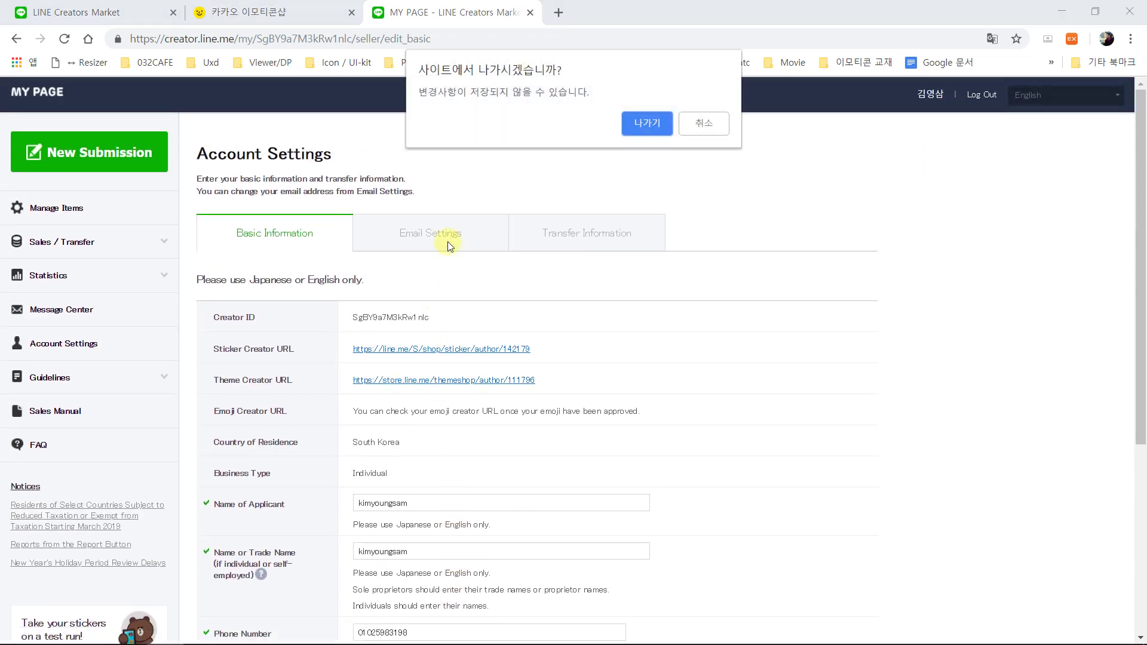
left_click(654, 124)
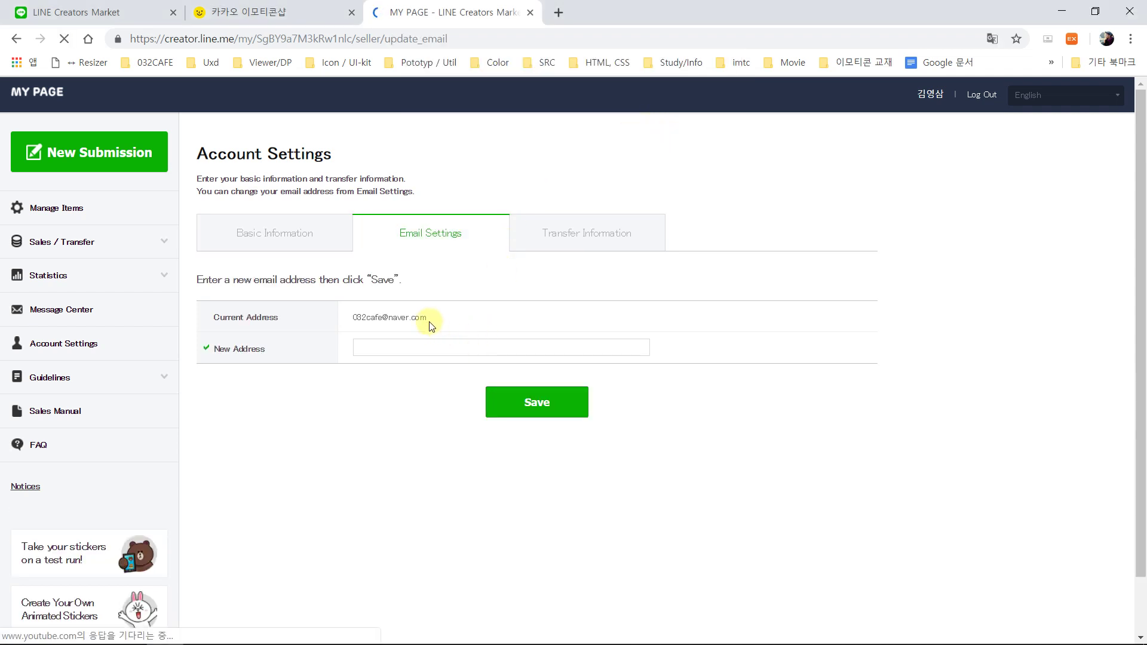
left_click_drag(429, 321, 350, 321)
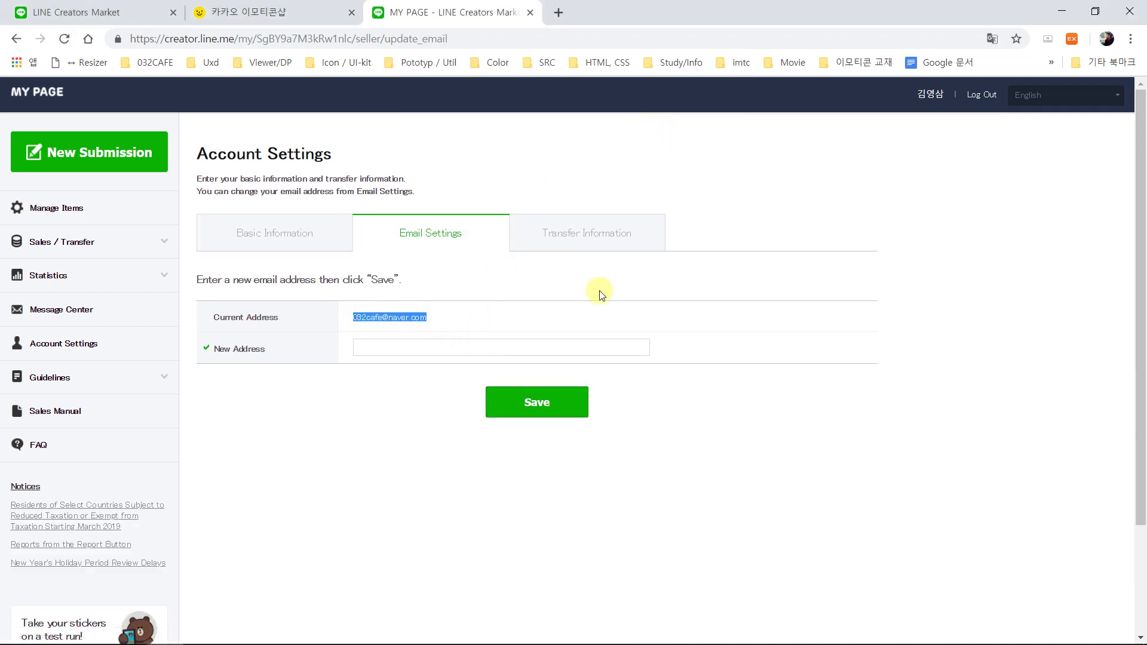
left_click(703, 190)
Step: Open the Transfer Information settings and review the PayPal account holder's name and account email fields
left_click(574, 241)
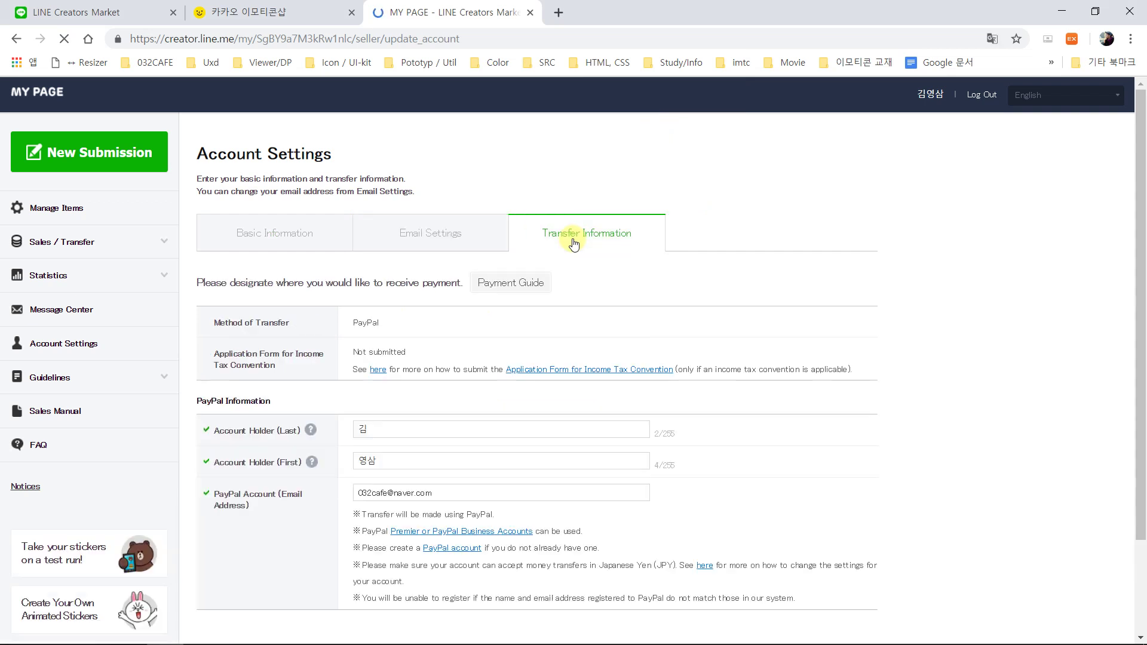
scroll(755, 369, "down", 3)
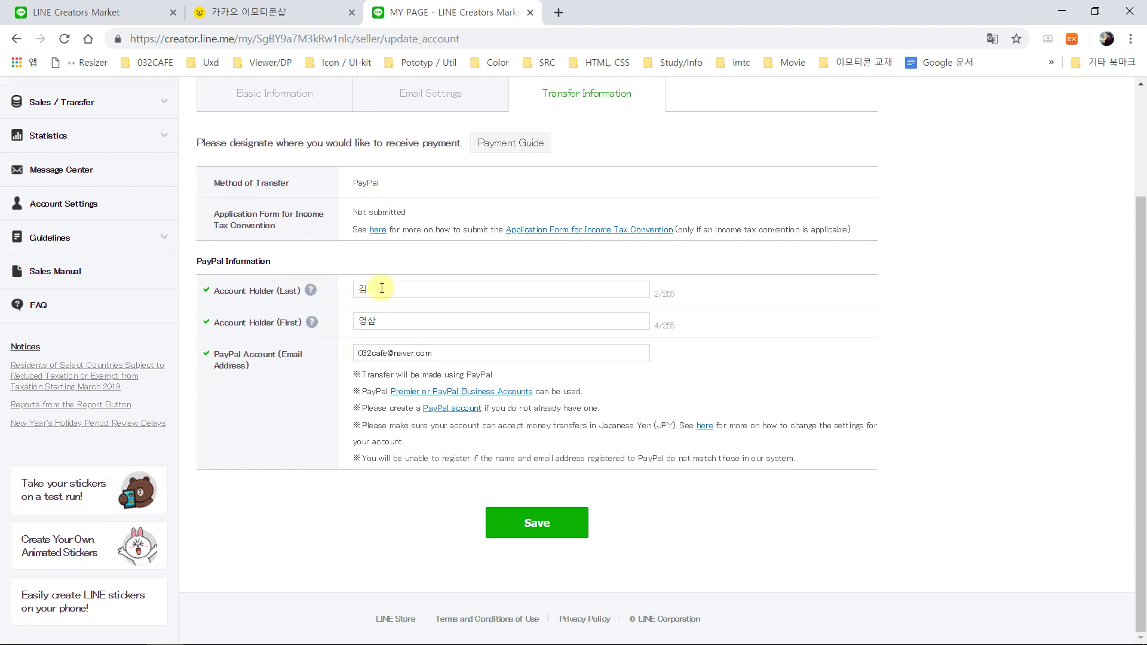
left_click_drag(379, 289, 327, 292)
left_click_drag(394, 322, 343, 323)
left_click_drag(443, 354, 352, 360)
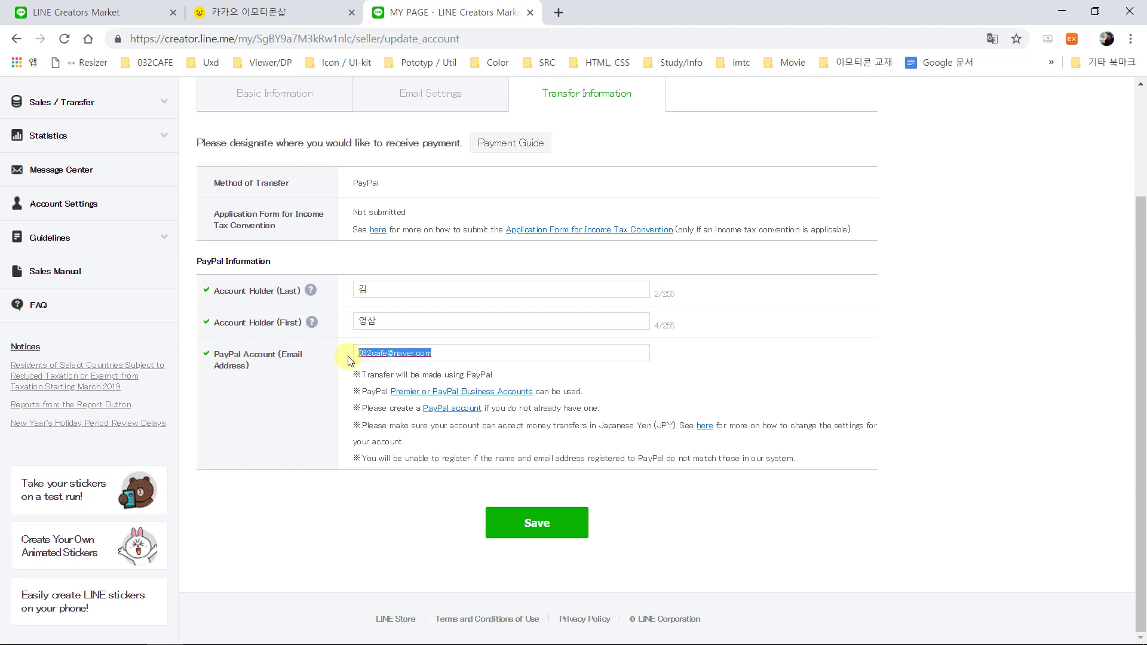
left_click(430, 353)
left_click_drag(447, 355, 355, 358)
left_click(238, 519)
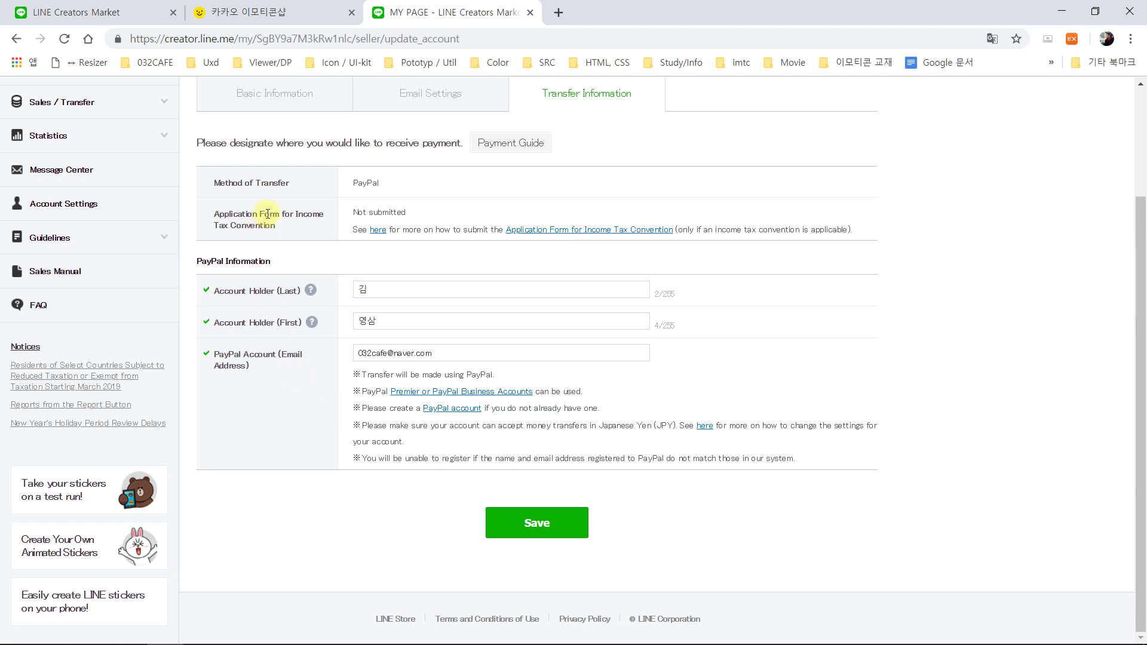
Step: Return to the My Page item list, then open the mojitok X stickerfarm site from the imtc bookmarks
scroll(139, 358, "up", 1)
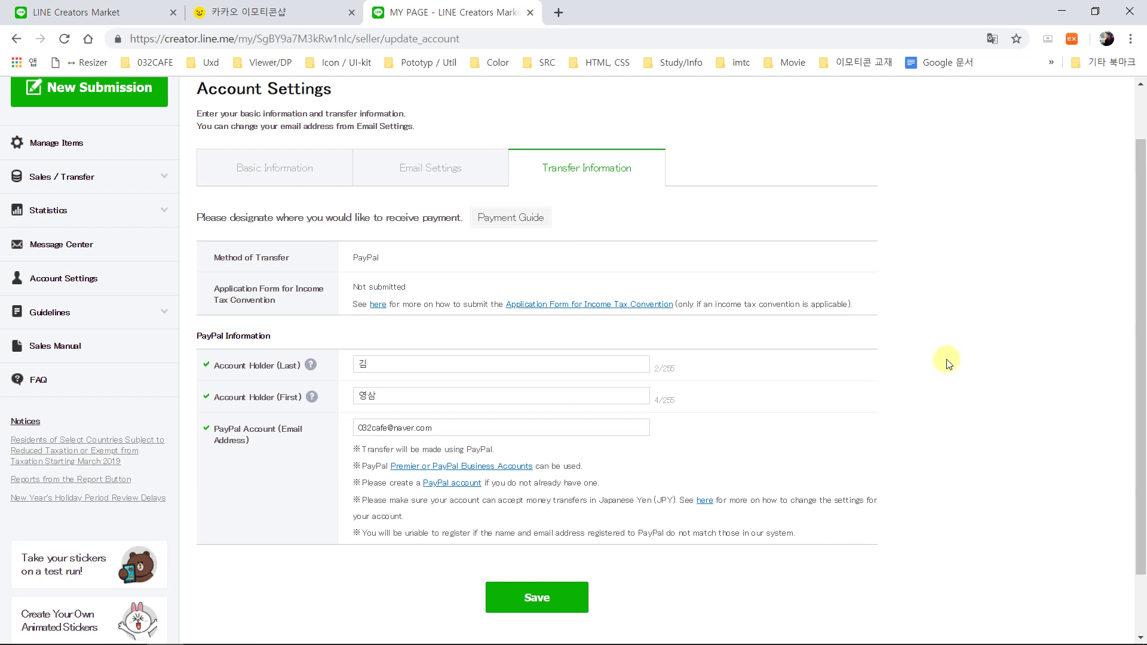
scroll(946, 361, "up", 1)
left_click(39, 95)
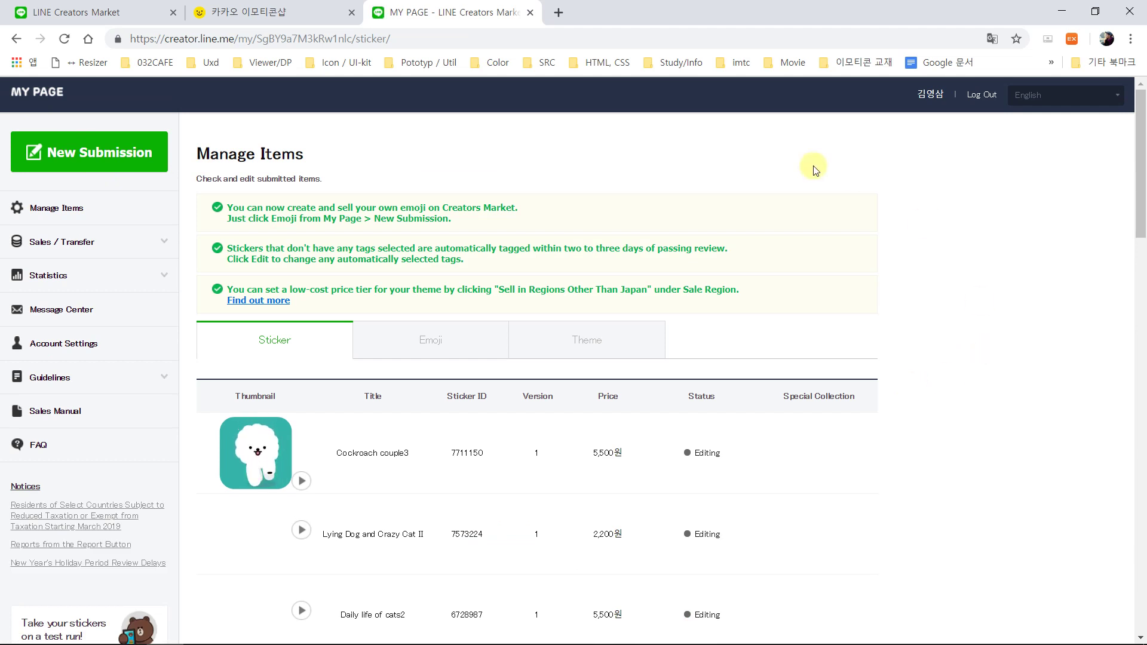
left_click(747, 60)
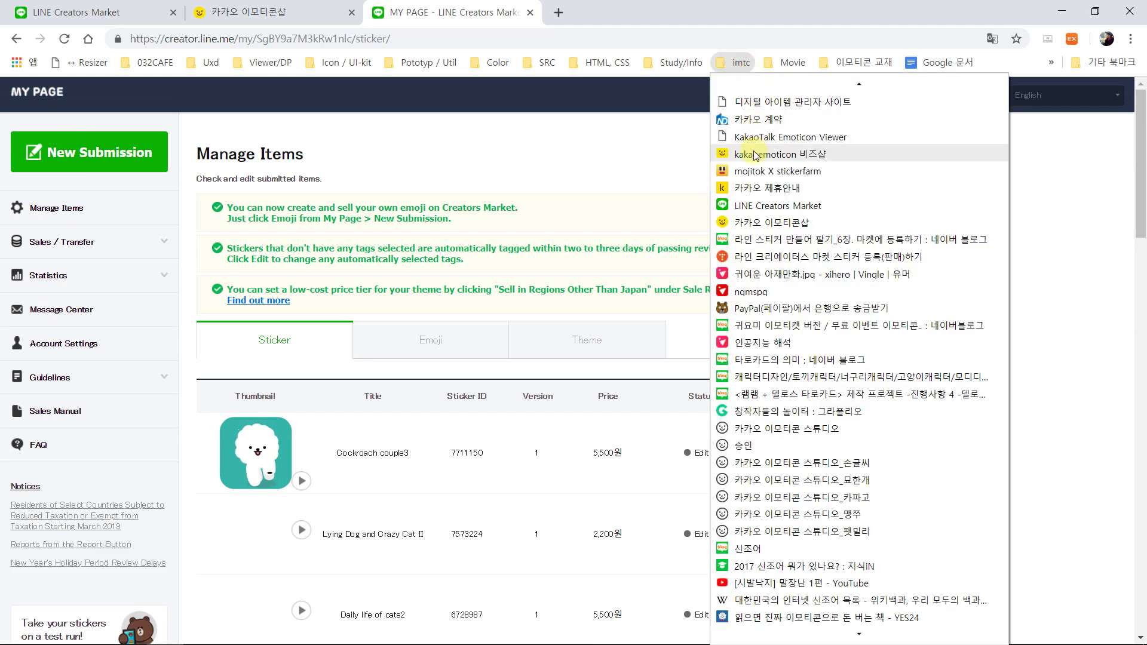
left_click(756, 175)
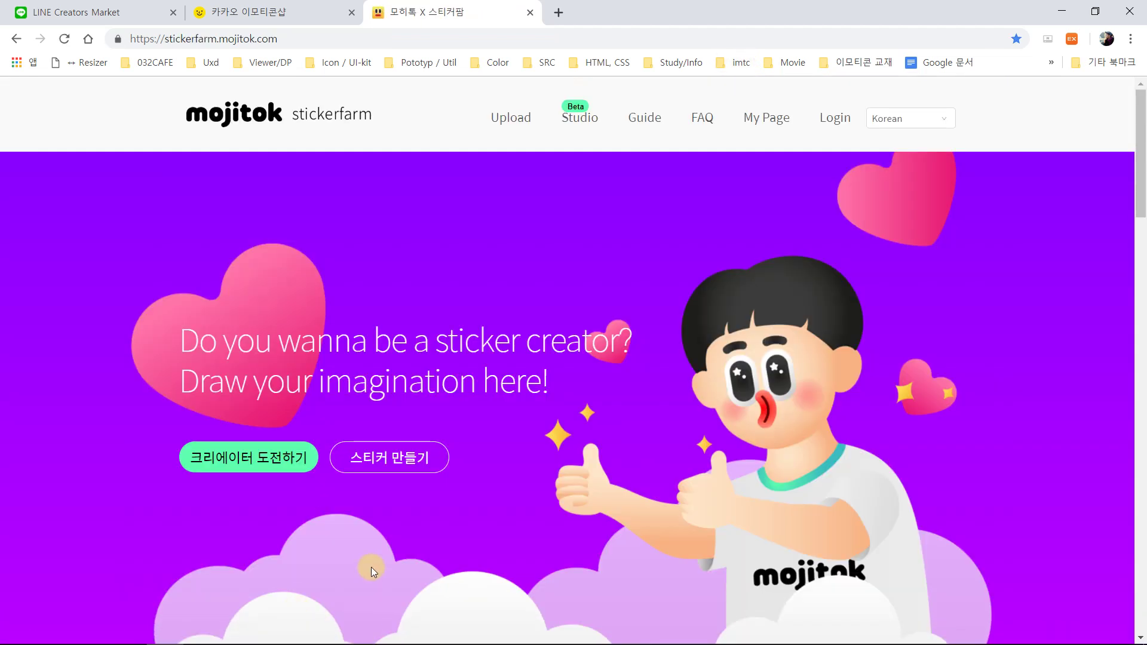
Step: Switch to PowerPoint to look through the earlier slides, then return to the mojitok stickerfarm home page in Chrome
left_click(349, 633)
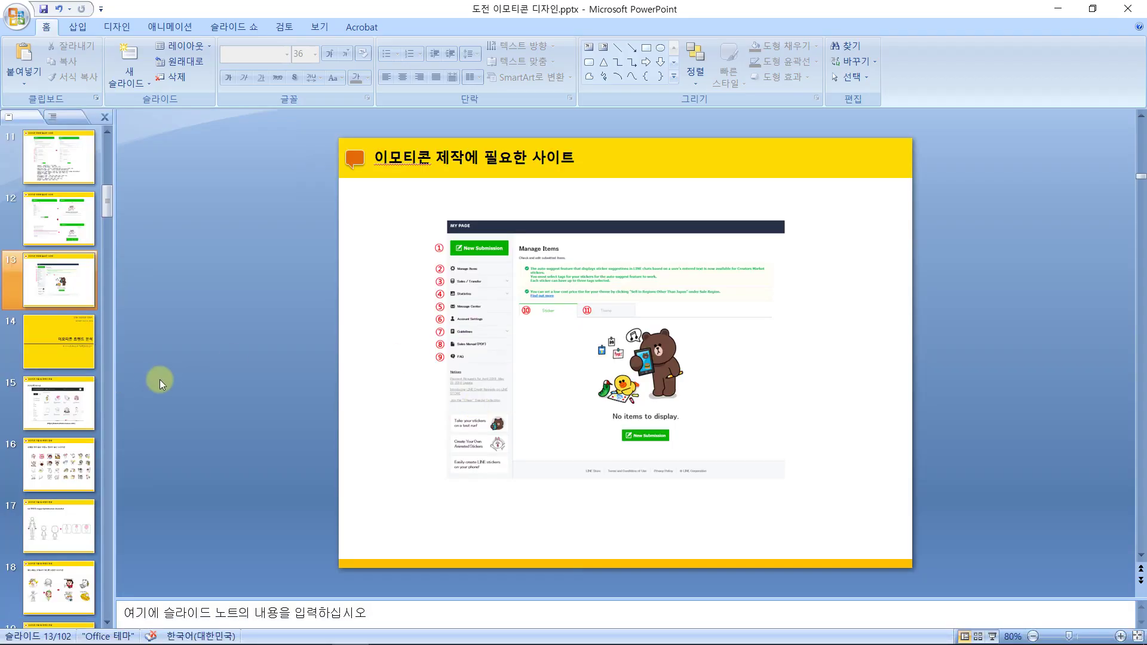
scroll(56, 205, "up", 5)
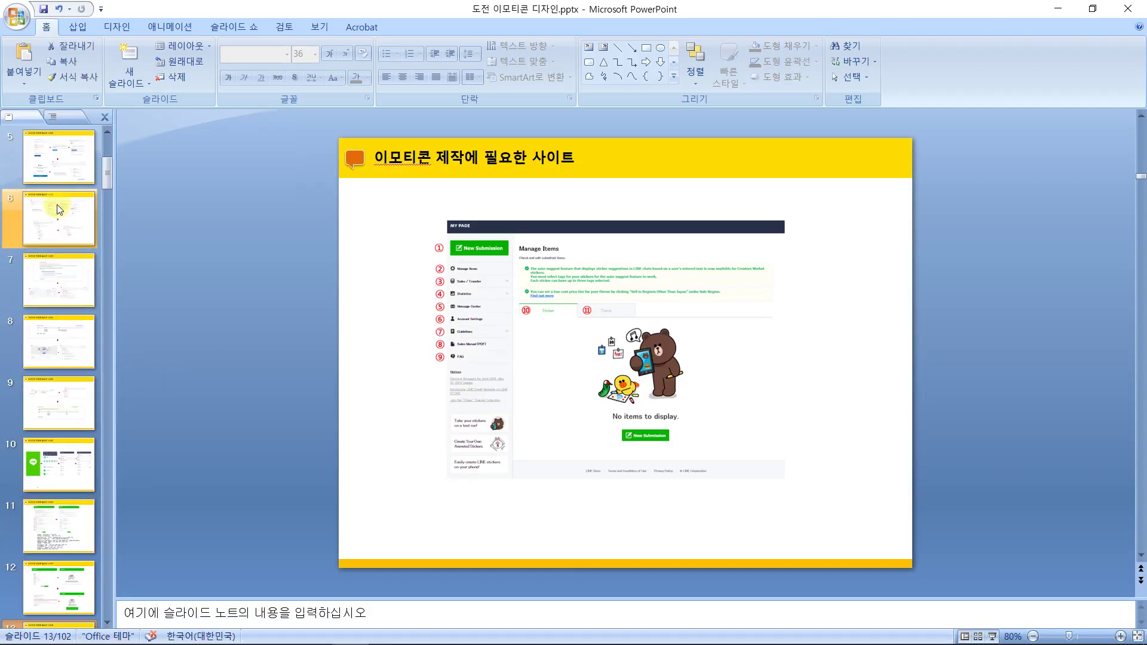
left_click(1057, 9)
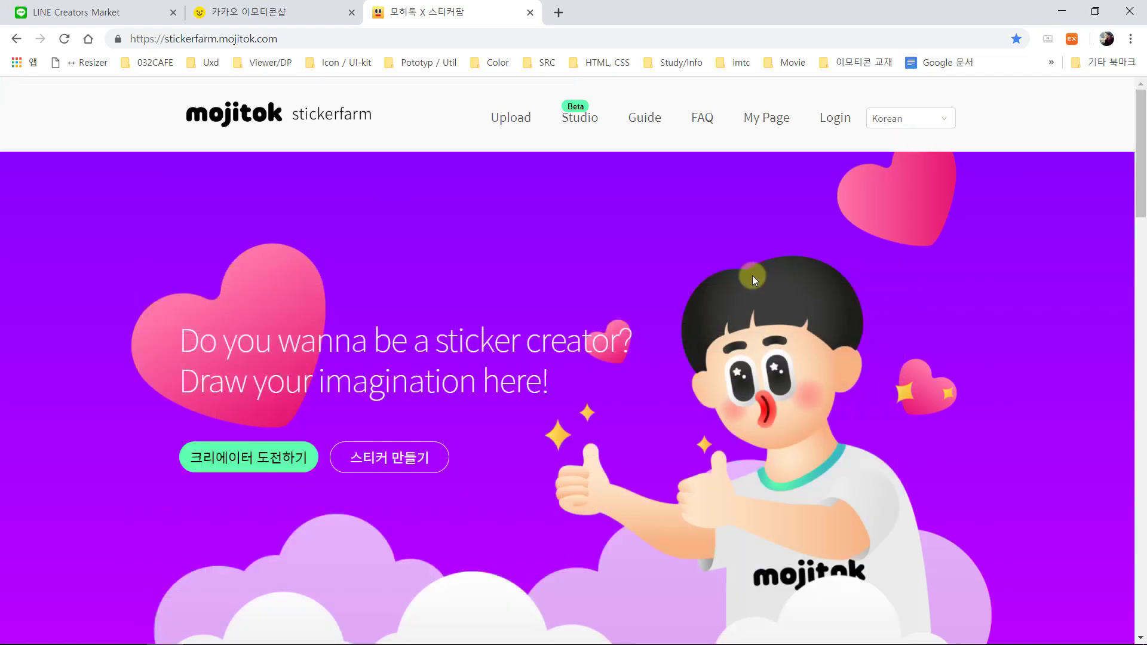
scroll(728, 422, "down", 1)
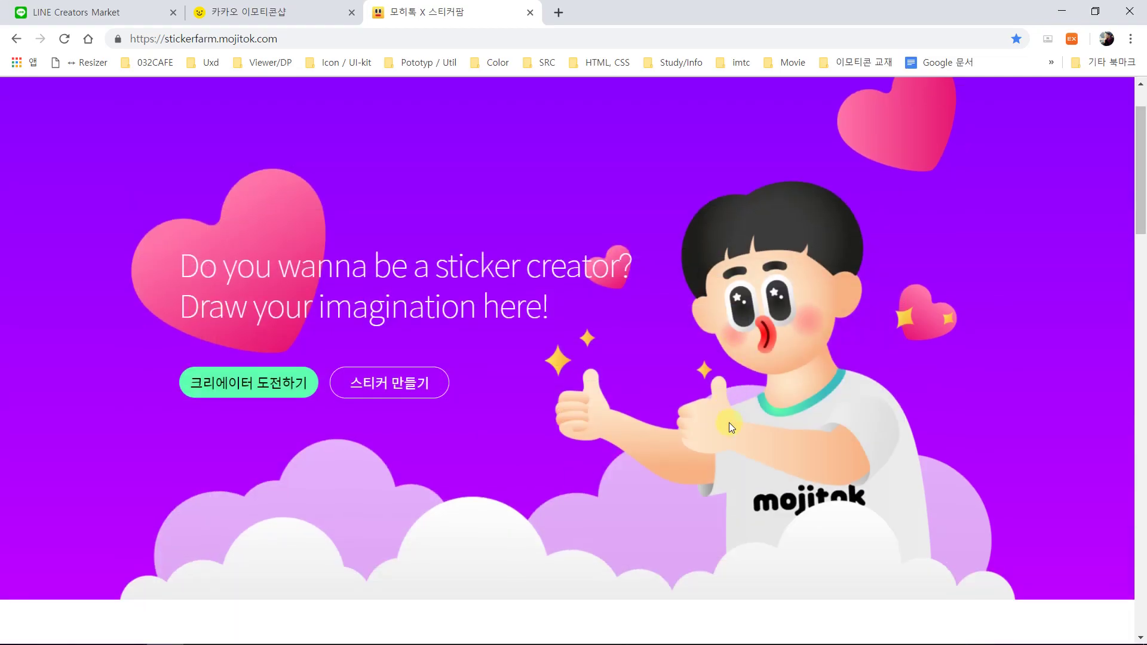
Step: Open the stickerfarm Guide and review the still sticker guidelines on file format, size and margins
scroll(725, 424, "up", 1)
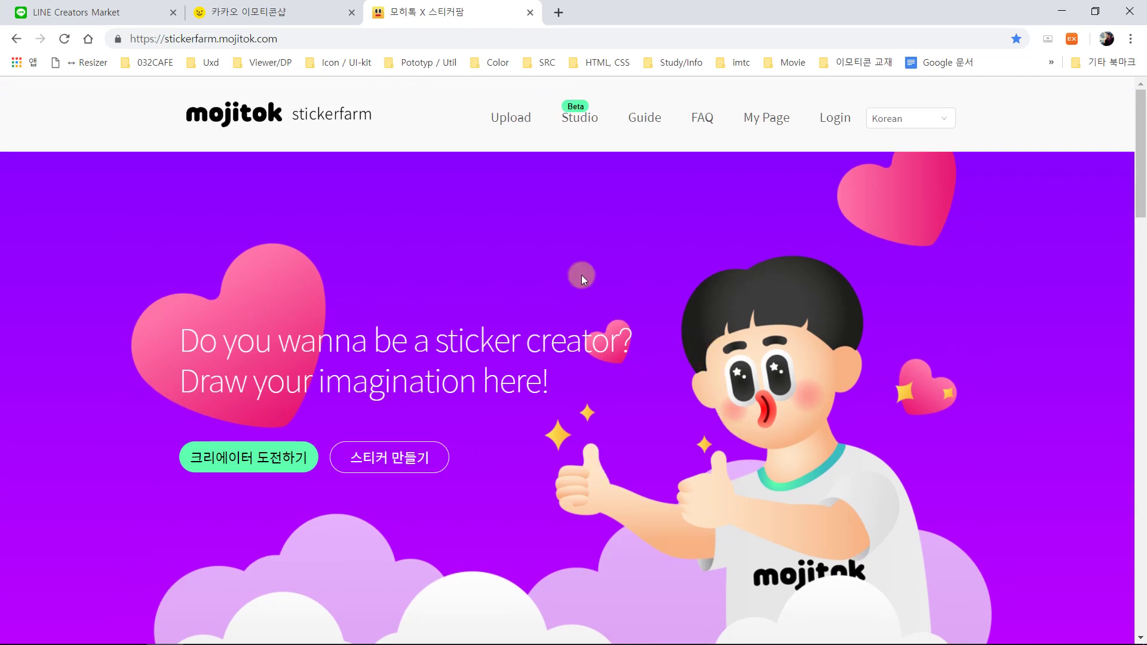
left_click(649, 122)
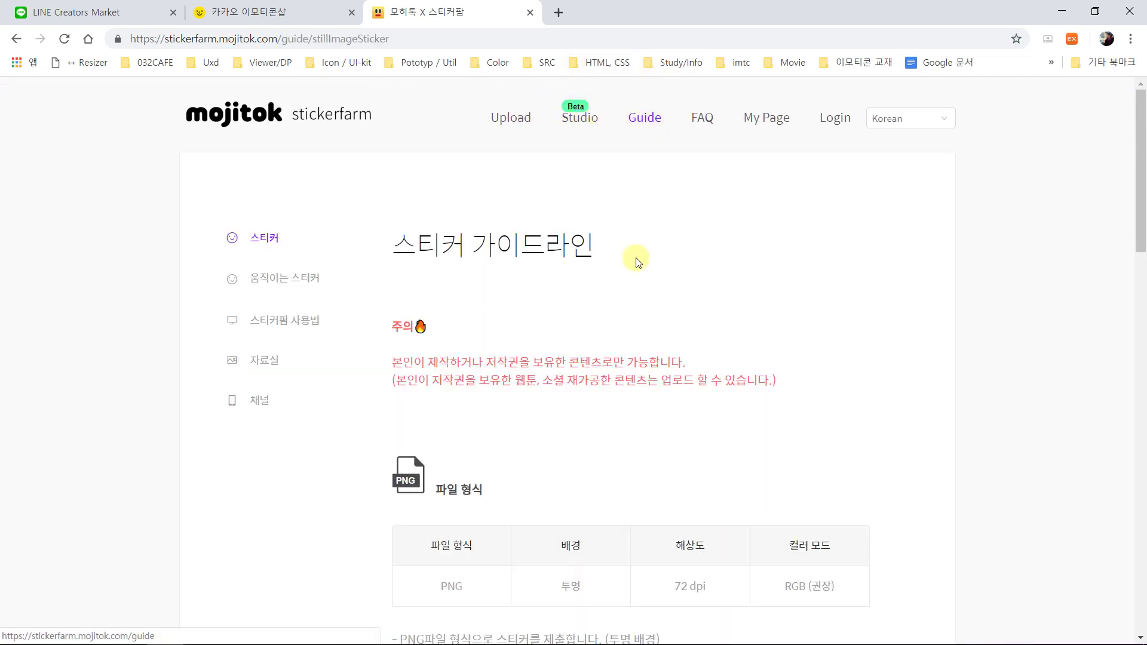
scroll(758, 382, "down", 6)
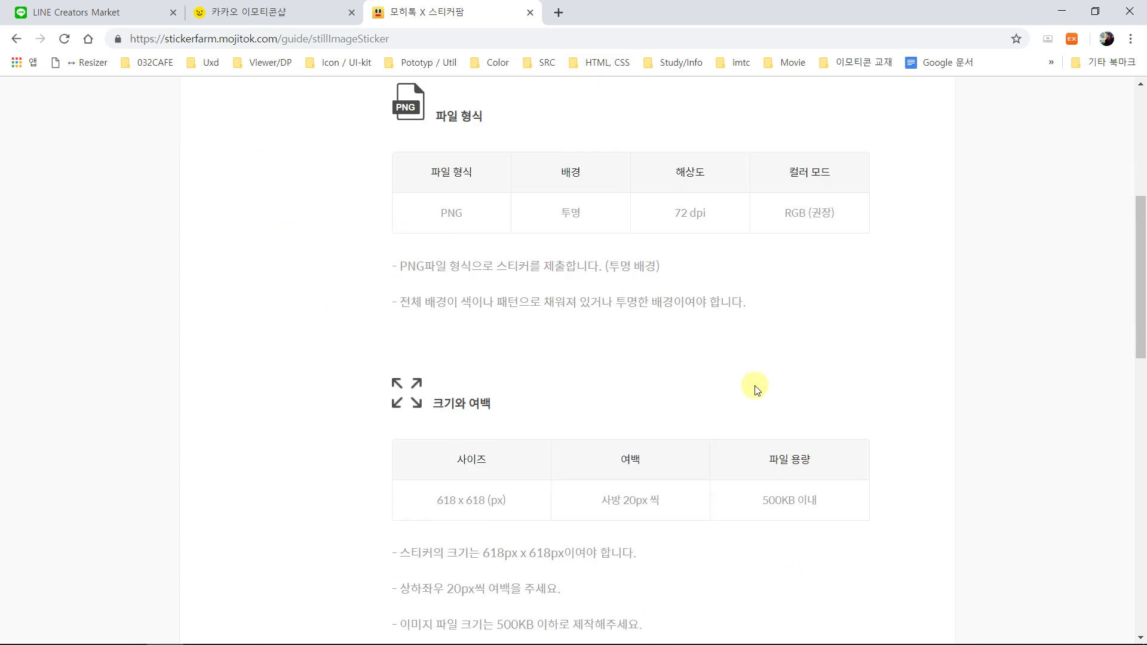
scroll(746, 377, "up", 6)
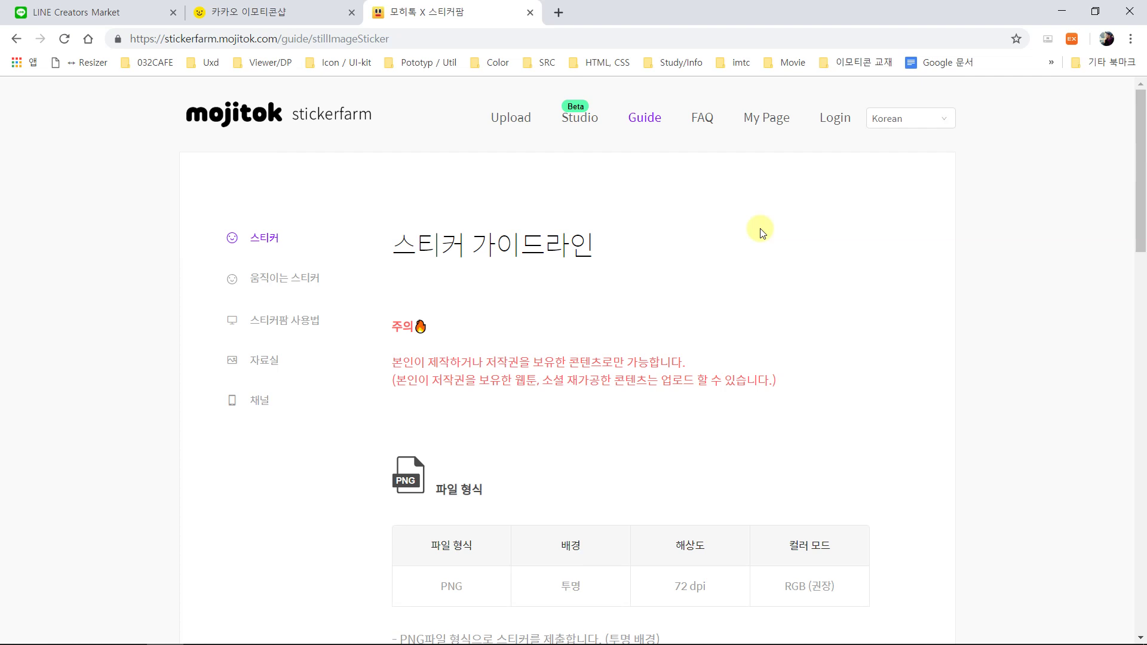
Step: Log in to stickerfarm from its home page with the saved account credentials, then open the uploaded collection list
left_click(264, 113)
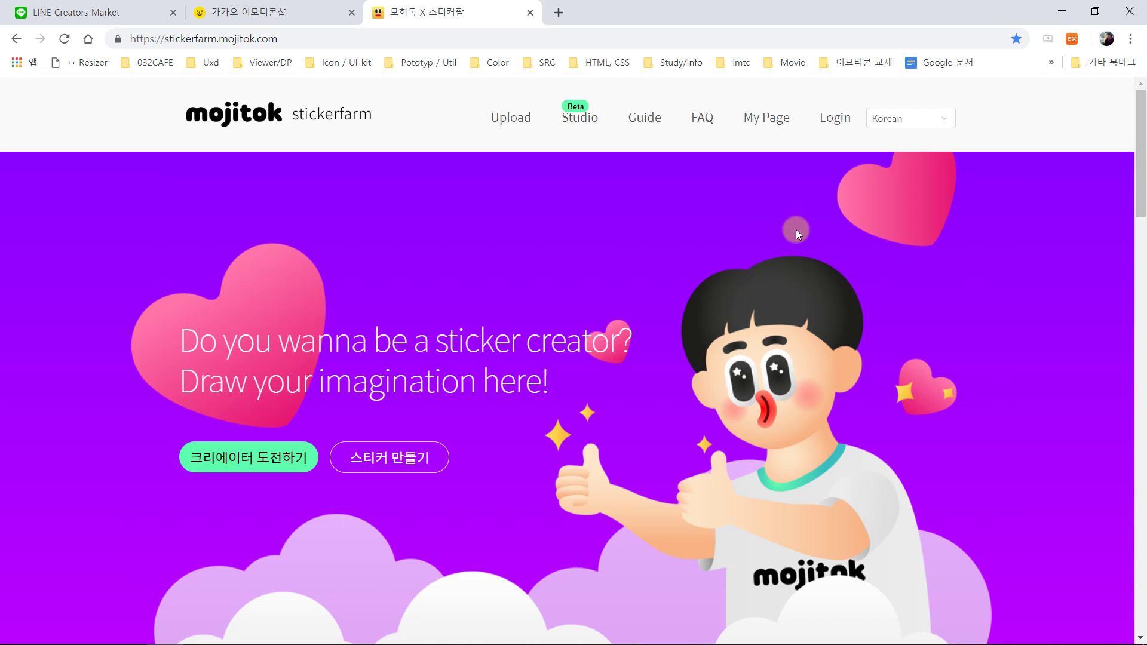
left_click(834, 125)
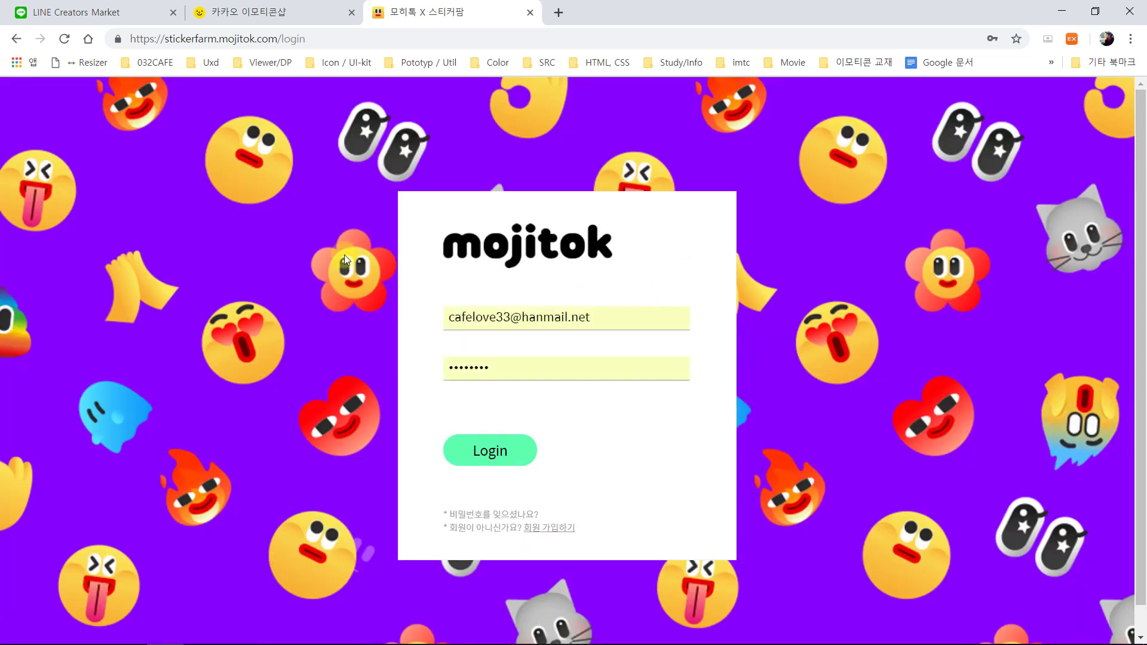
left_click(524, 460)
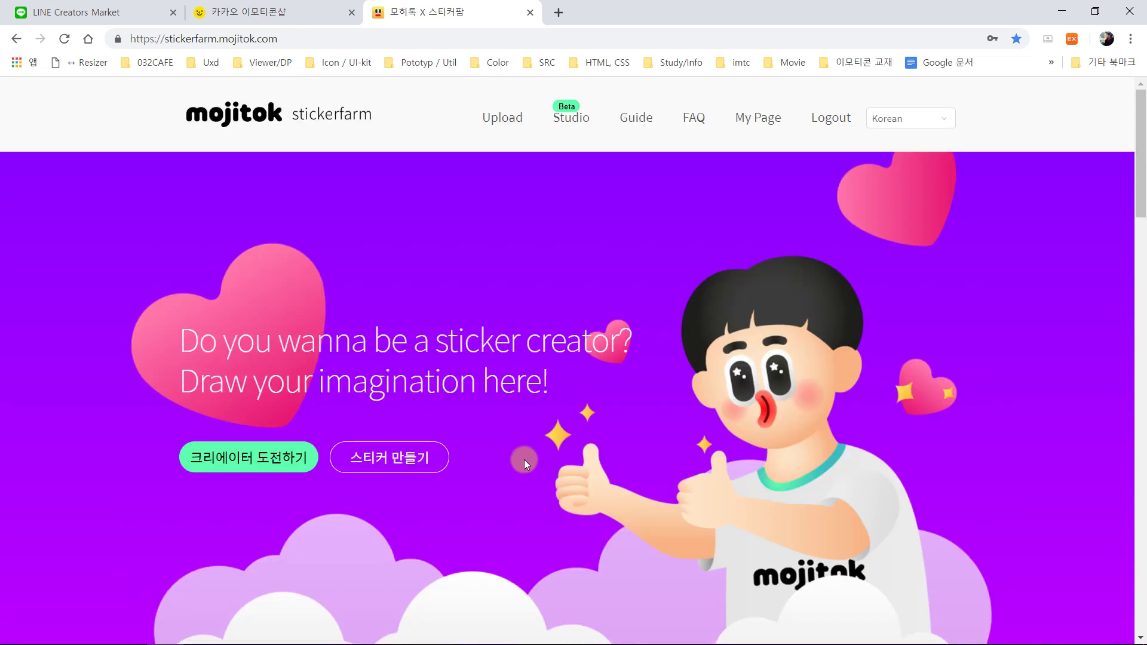
left_click(501, 118)
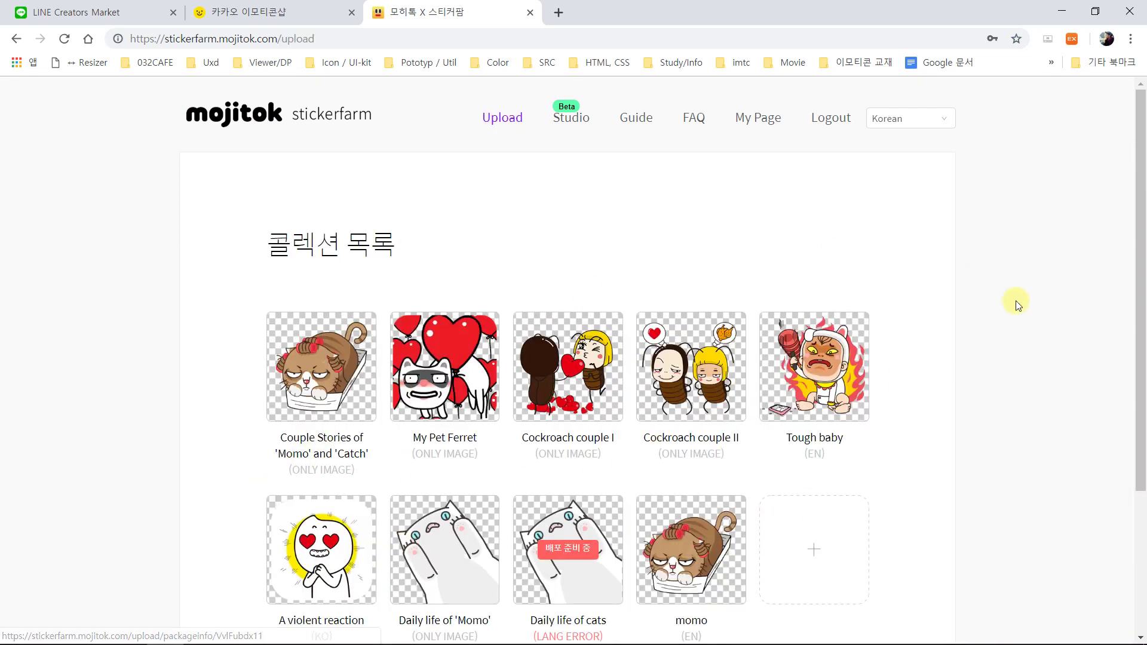
Step: Return to the stickerfarm home page, then open TinyPNG from the Pototyp / Util bookmarks and dismiss the translation offer
left_click(251, 117)
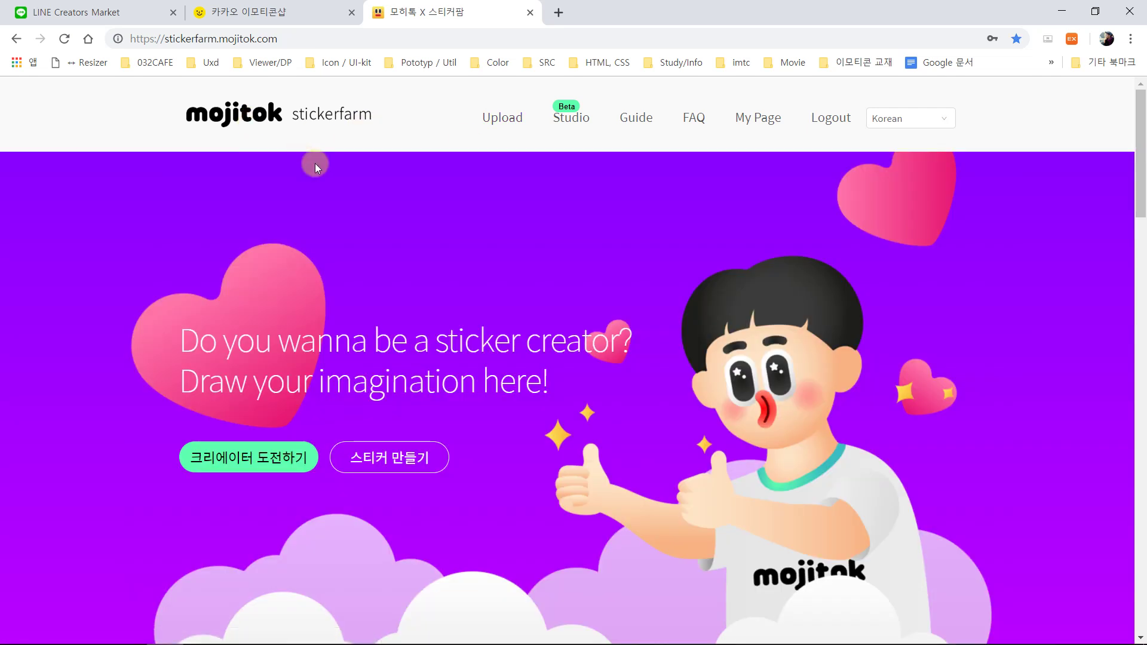
left_click(741, 62)
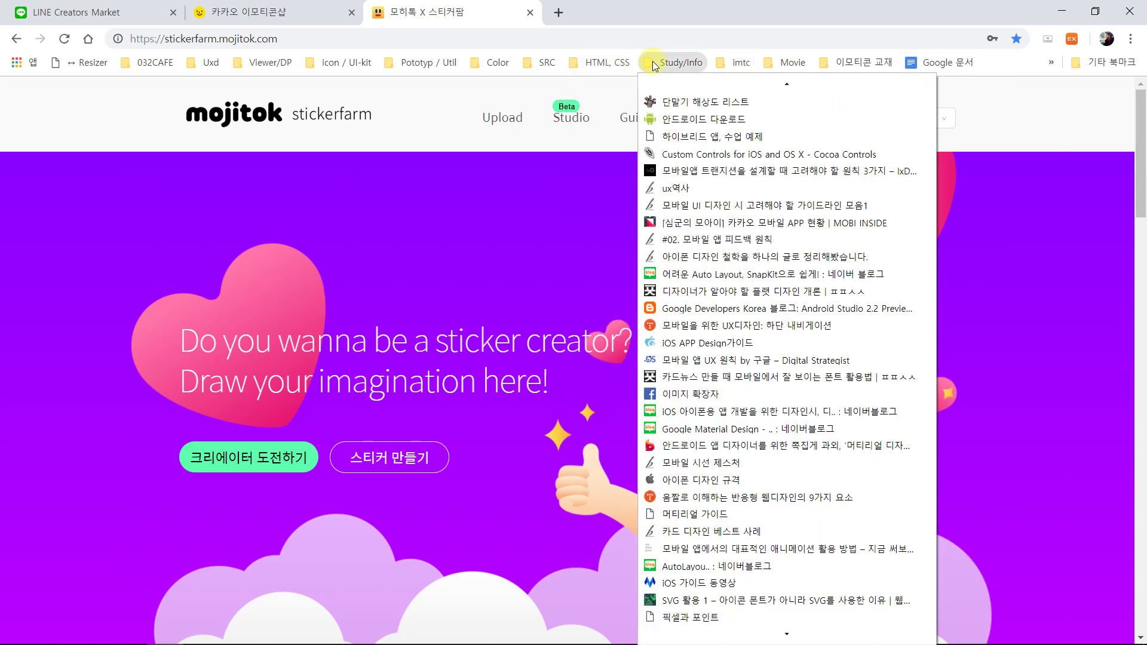
left_click(603, 63)
left_click(414, 62)
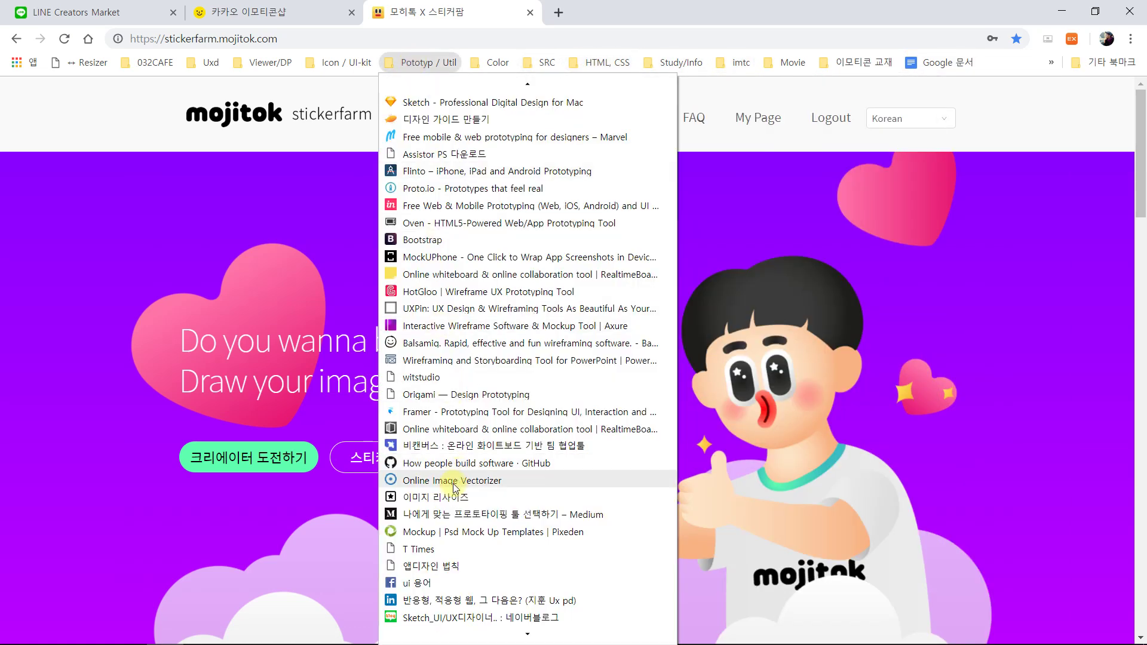
scroll(514, 525, "down", 1)
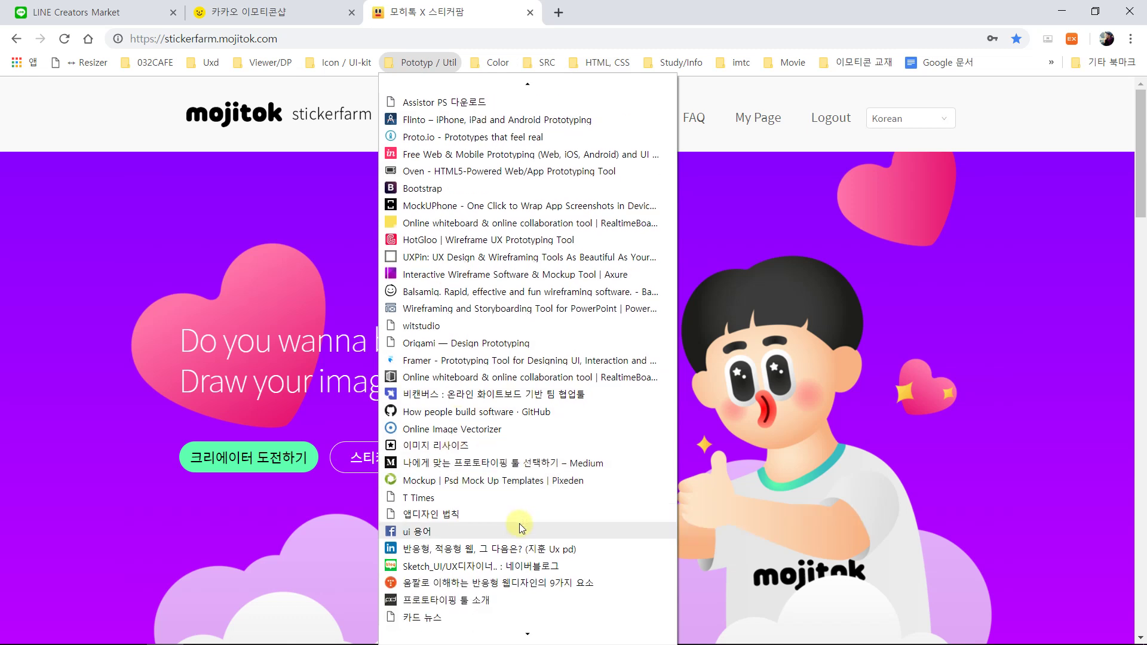
scroll(533, 526, "down", 1)
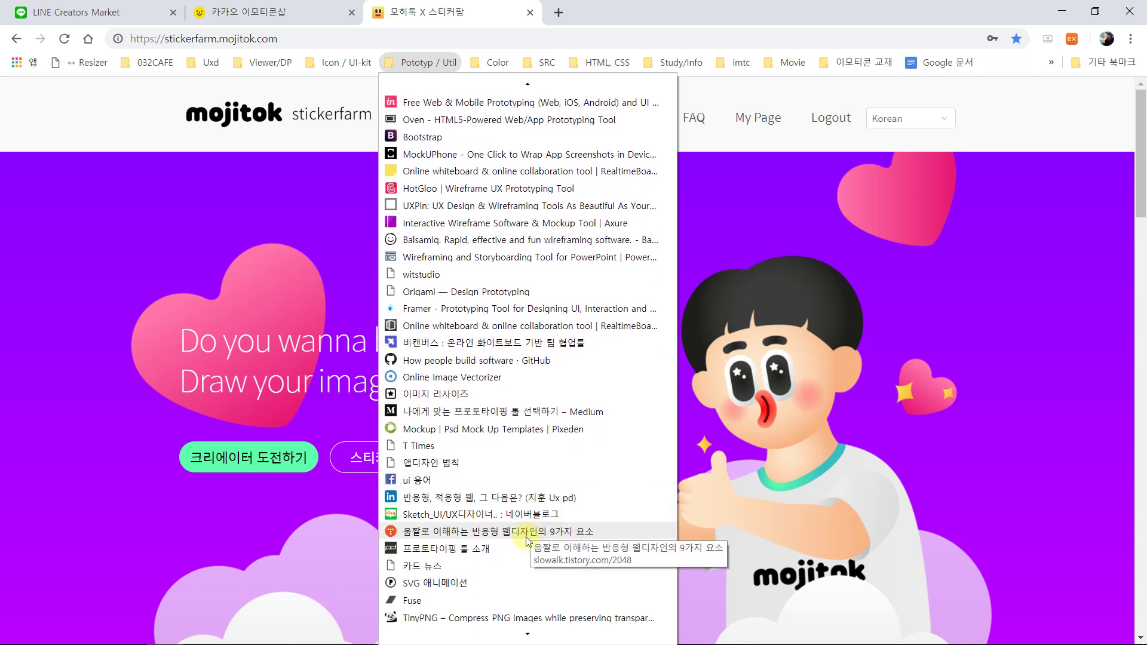
left_click(492, 625)
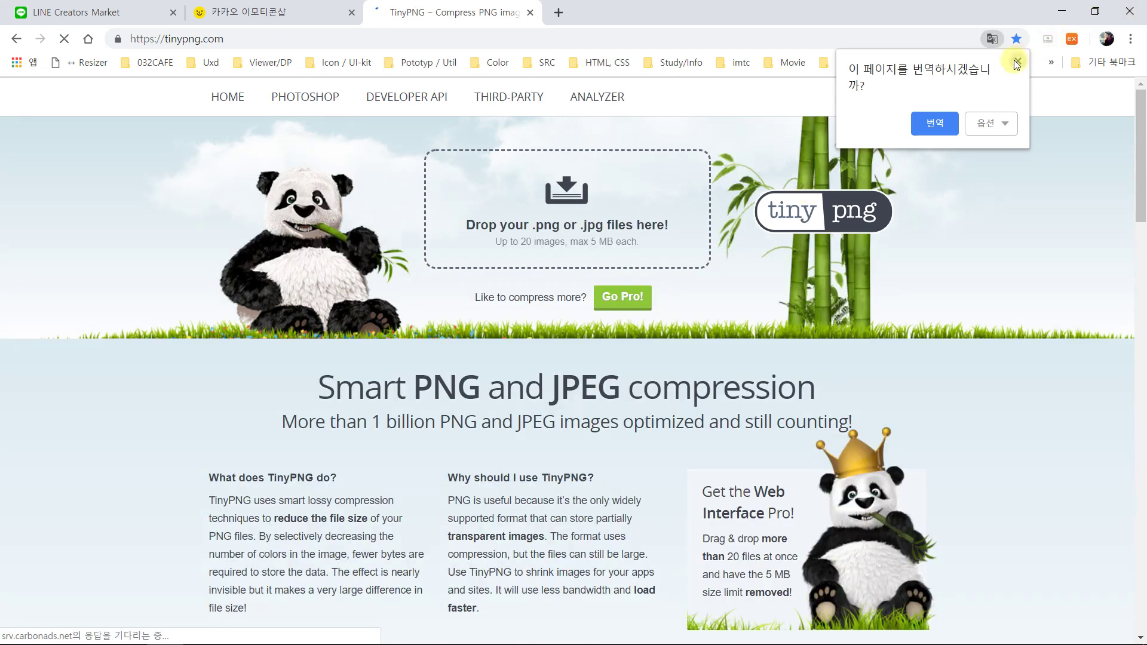
left_click(1015, 62)
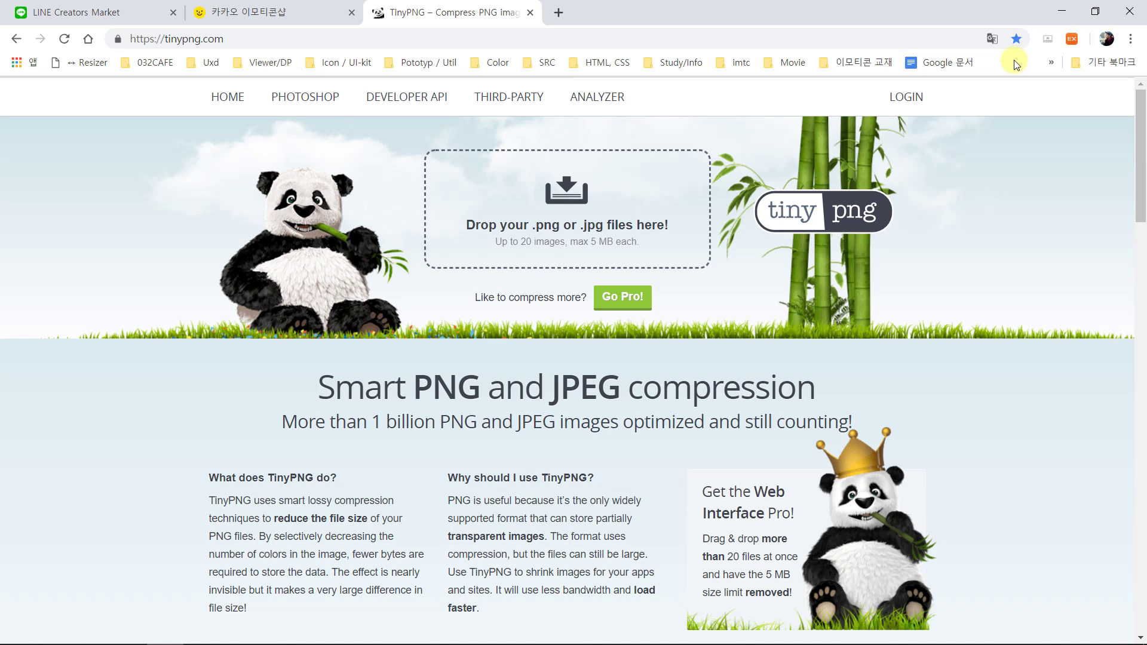
left_click(435, 37)
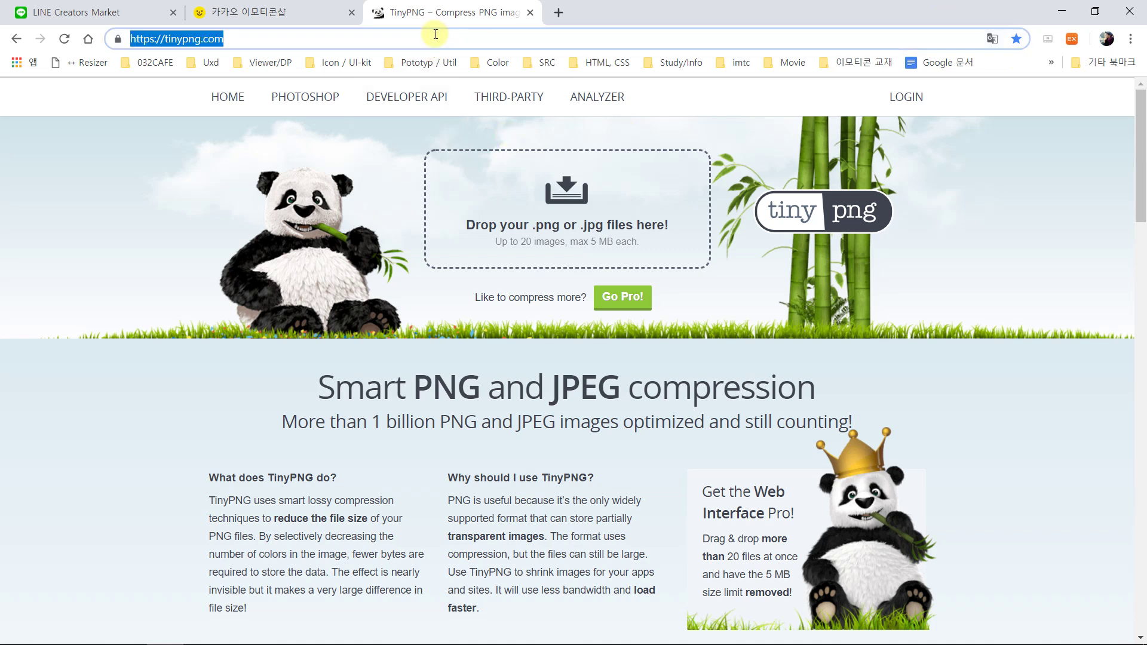
left_click(239, 353)
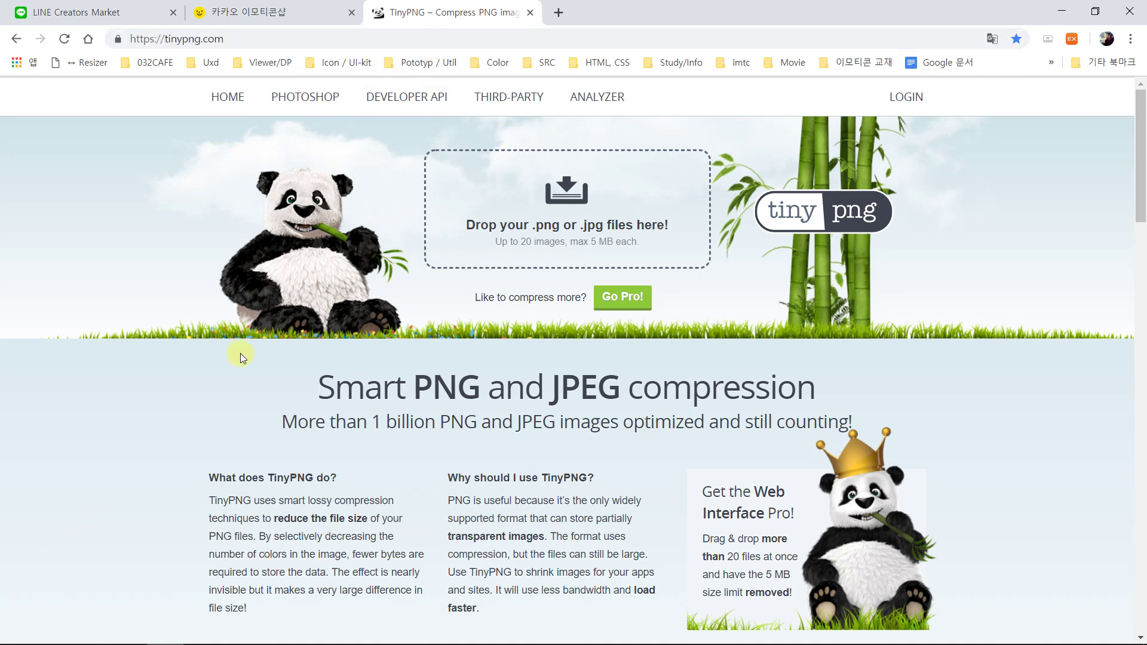
Step: Upload 1멋짐.png from the apng folder inside imtc's 라인_군바리 folder to TinyPNG for compression
left_click(537, 228)
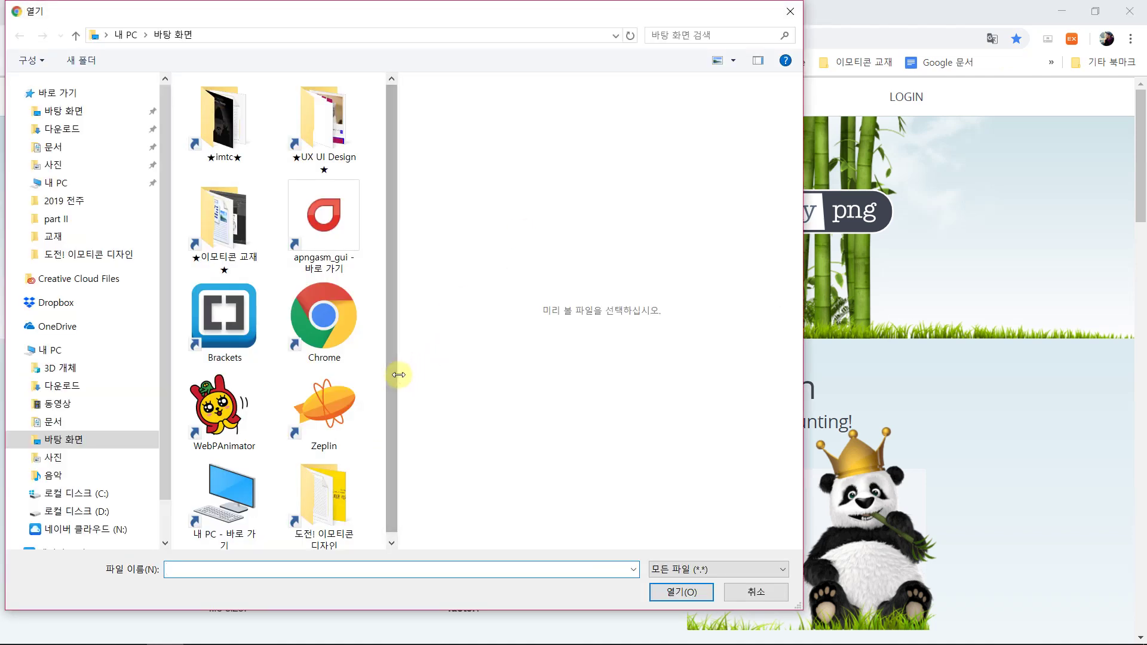
left_click_drag(399, 376, 577, 357)
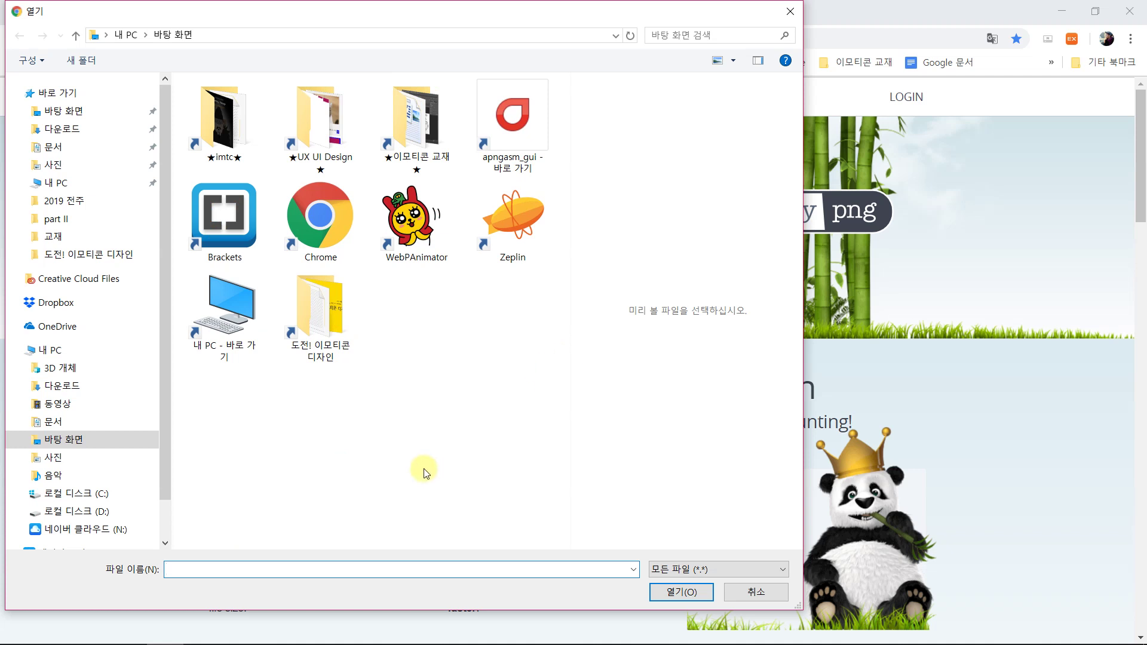
double_click(224, 119)
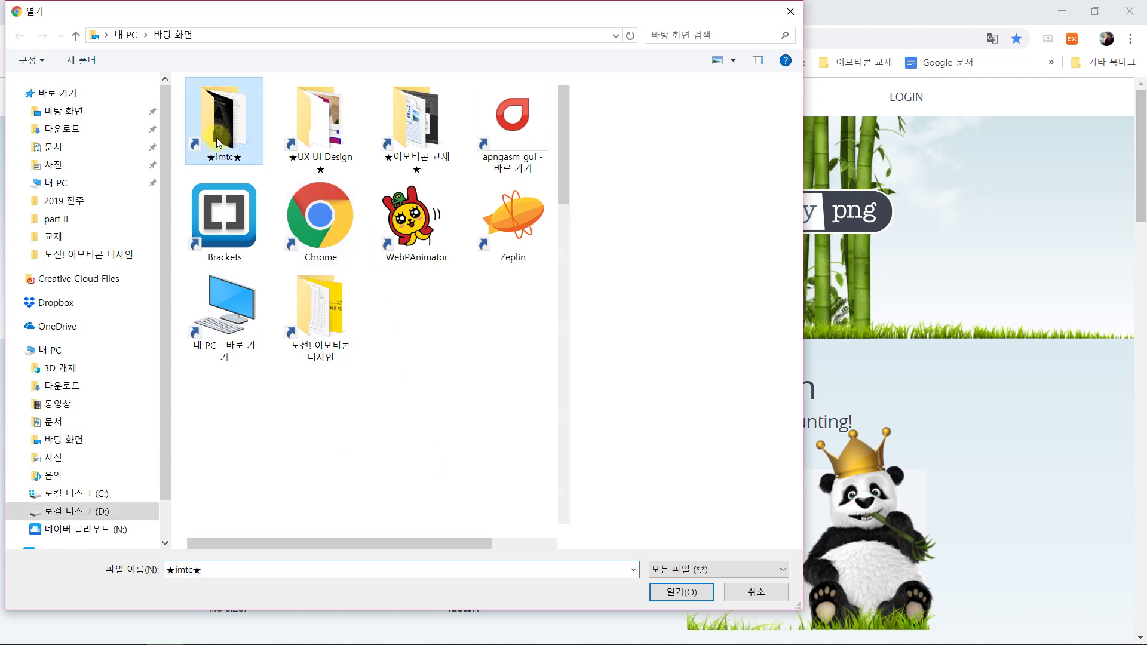
scroll(438, 334, "down", 6)
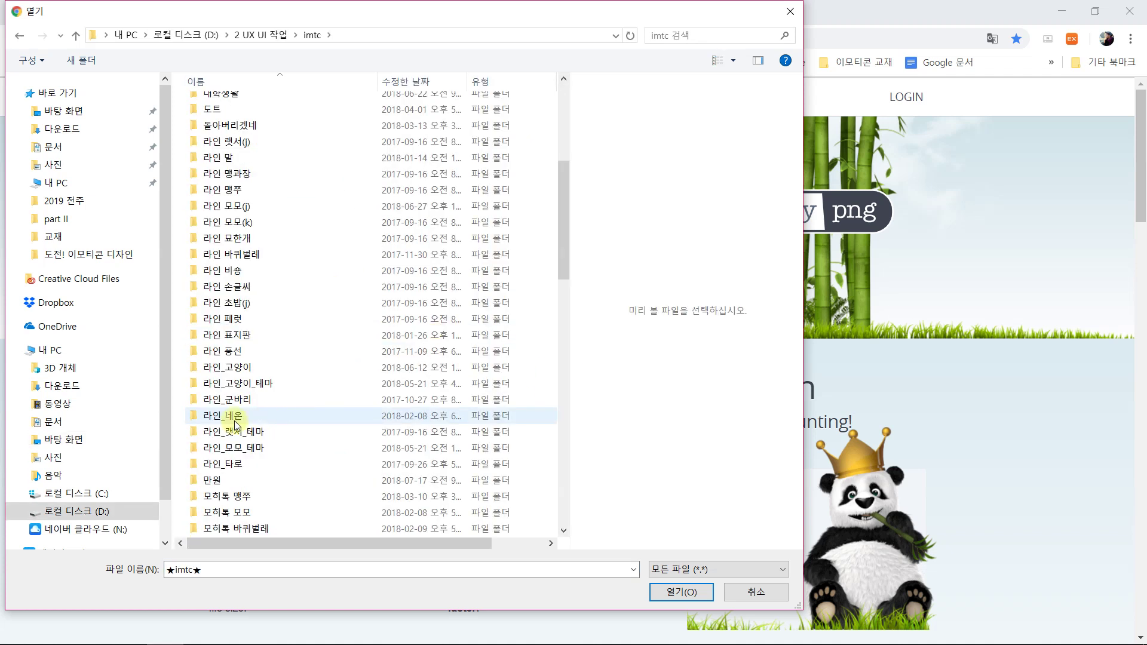
double_click(237, 401)
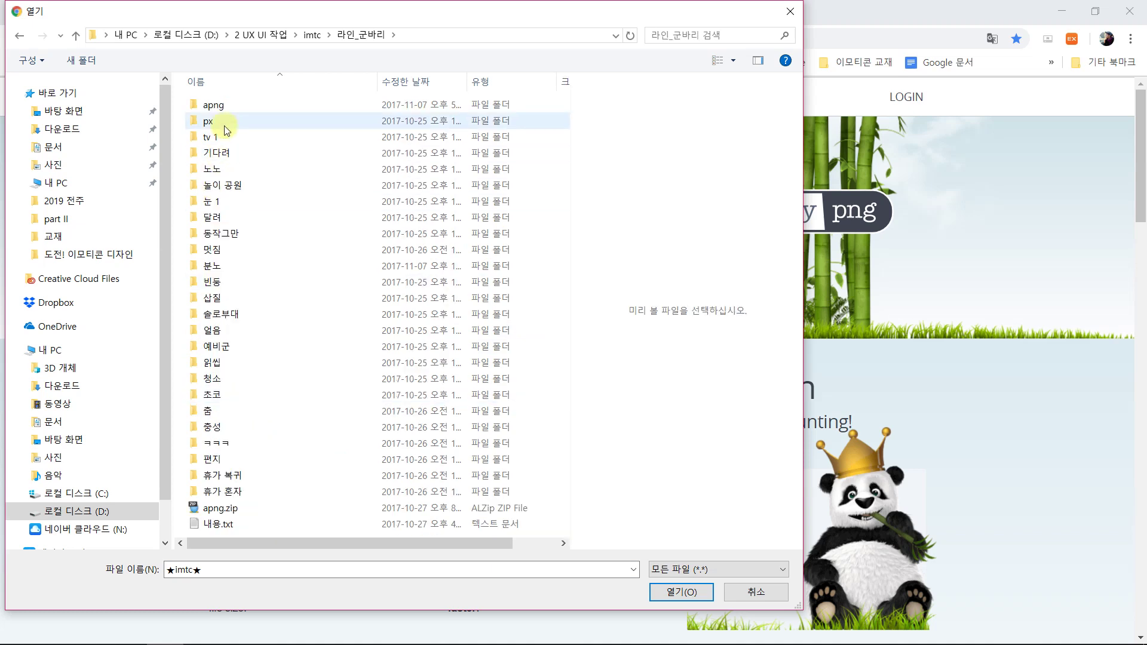
left_click(221, 103)
double_click(221, 102)
left_click(217, 138)
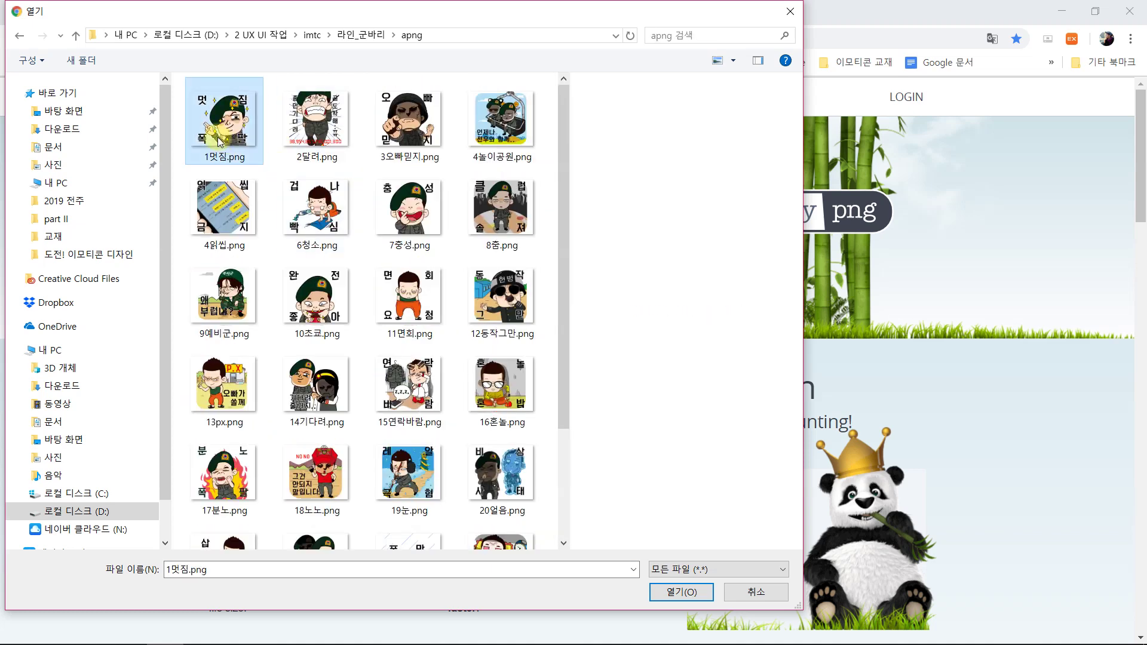
left_click(681, 594)
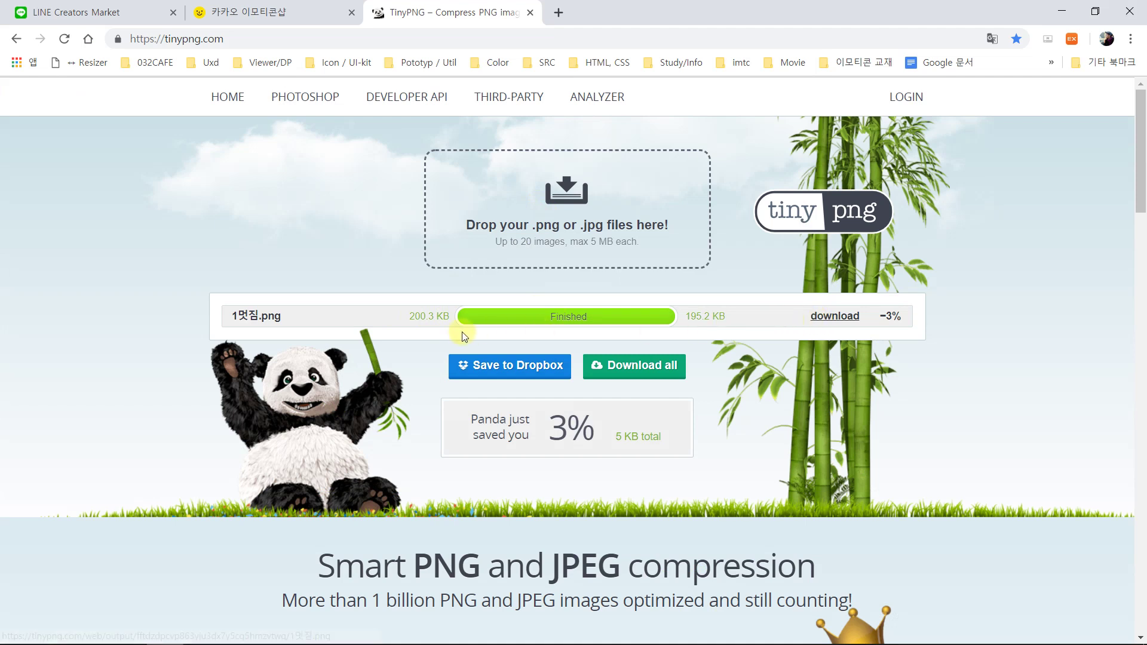
Step: Compare the original and compressed file sizes of 1멋짐.png in the TinyPNG result
left_click_drag(408, 318, 438, 317)
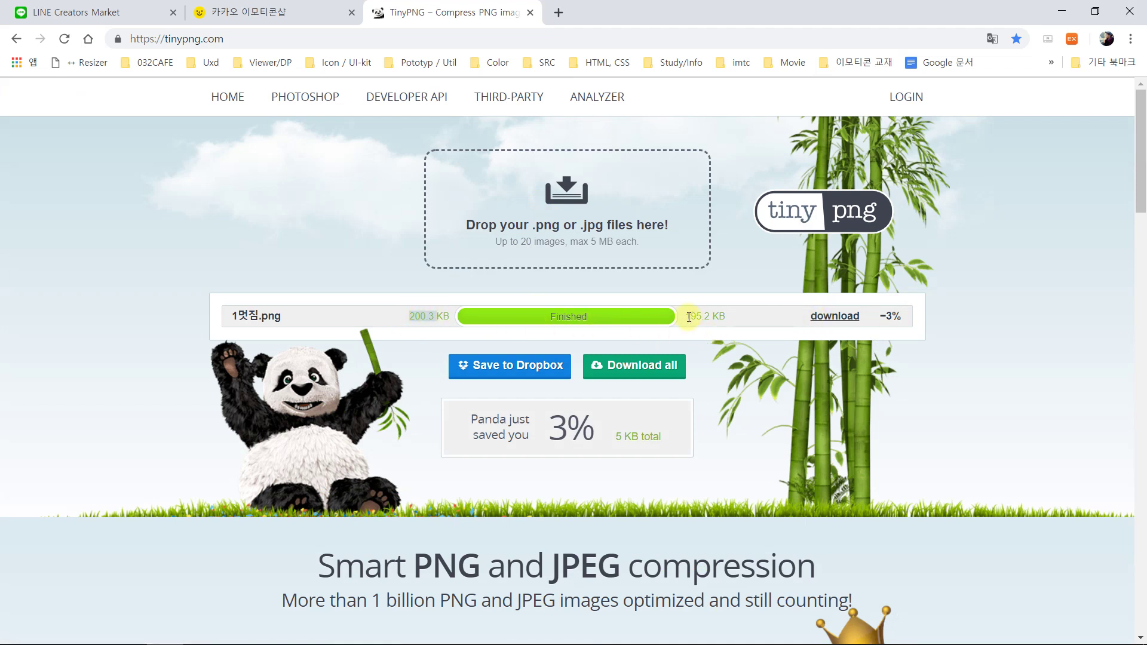
left_click_drag(685, 317, 711, 317)
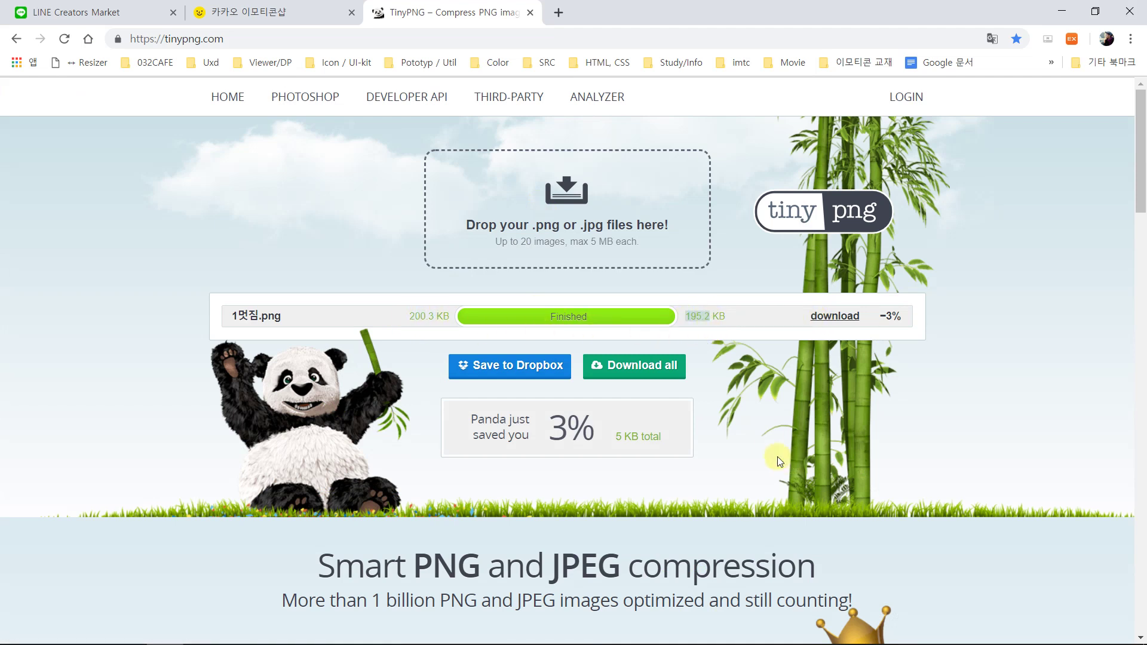
left_click_drag(410, 316, 439, 317)
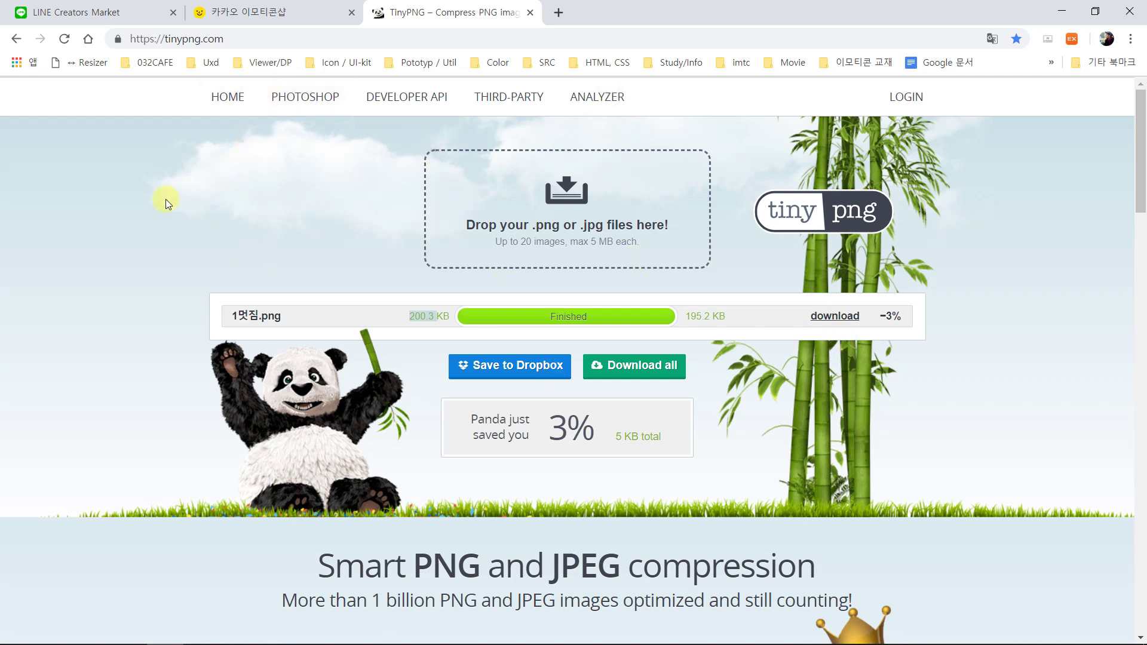
Step: Search Google for "apng" and examine the APNG file format summary beside the results
left_click(268, 39)
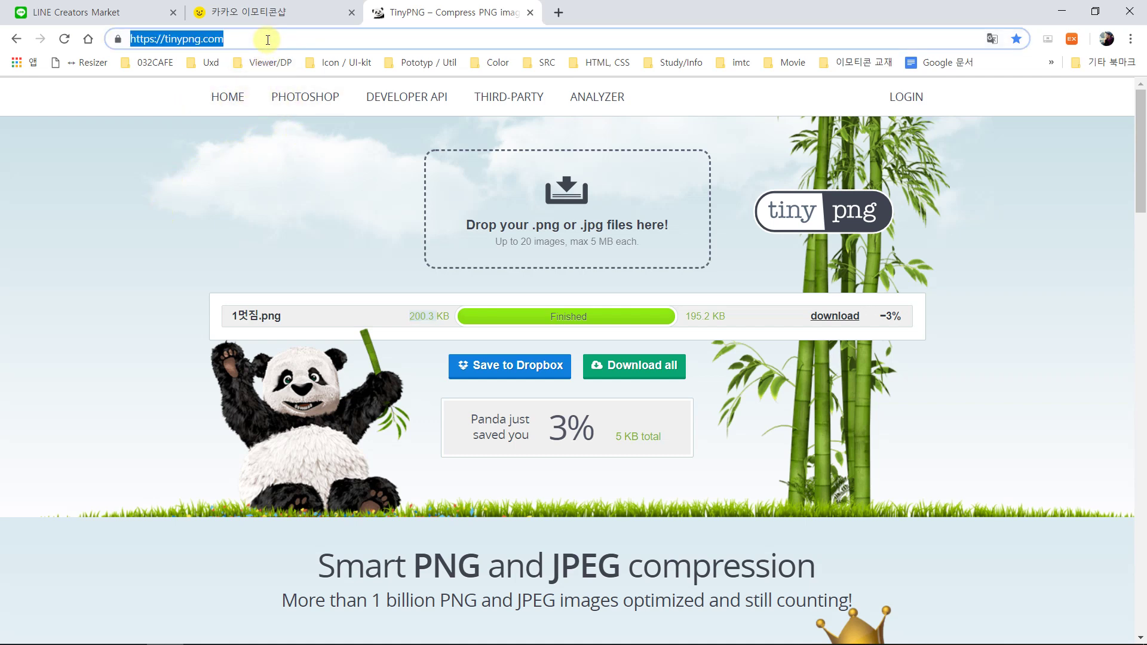
type("apng")
key("Return")
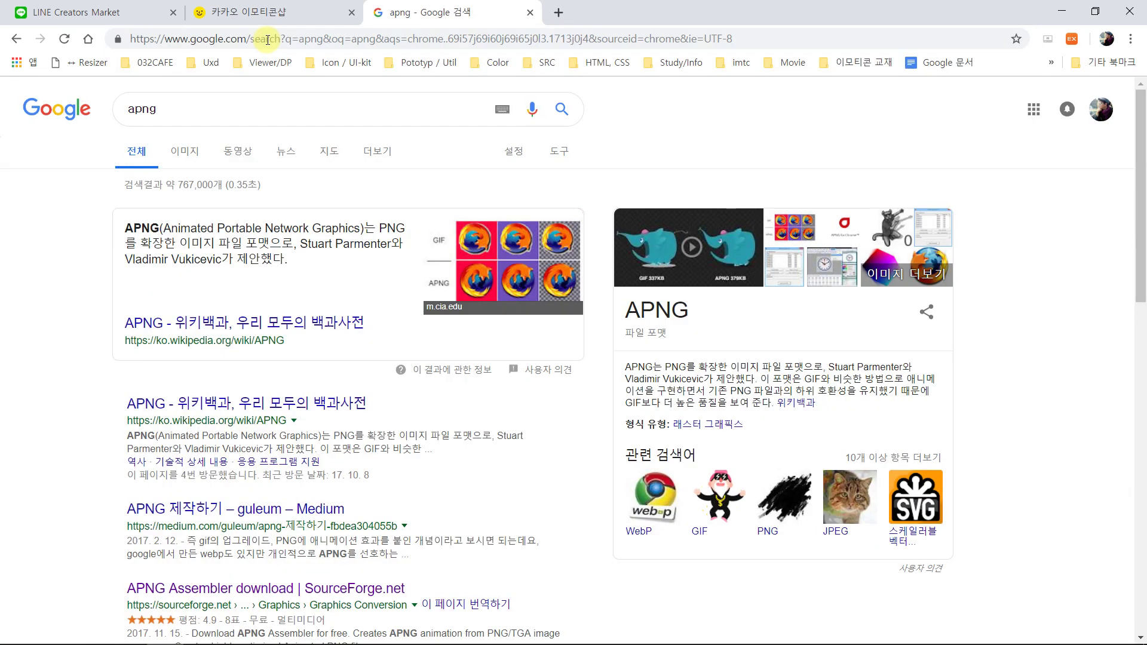
left_click(172, 110)
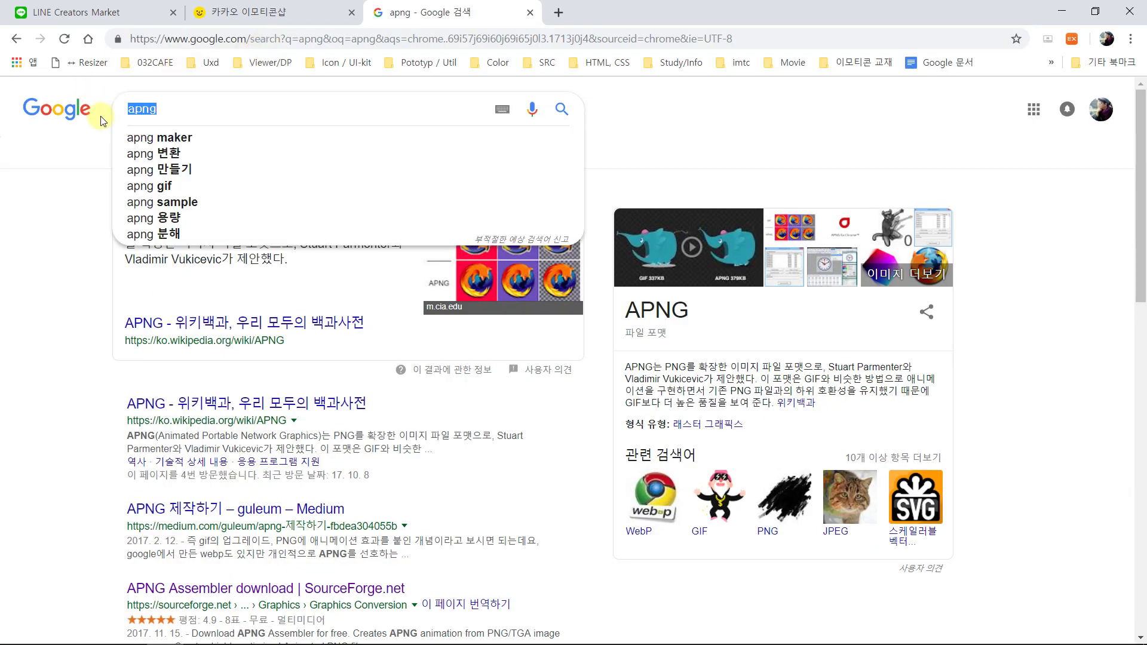
left_click(43, 344)
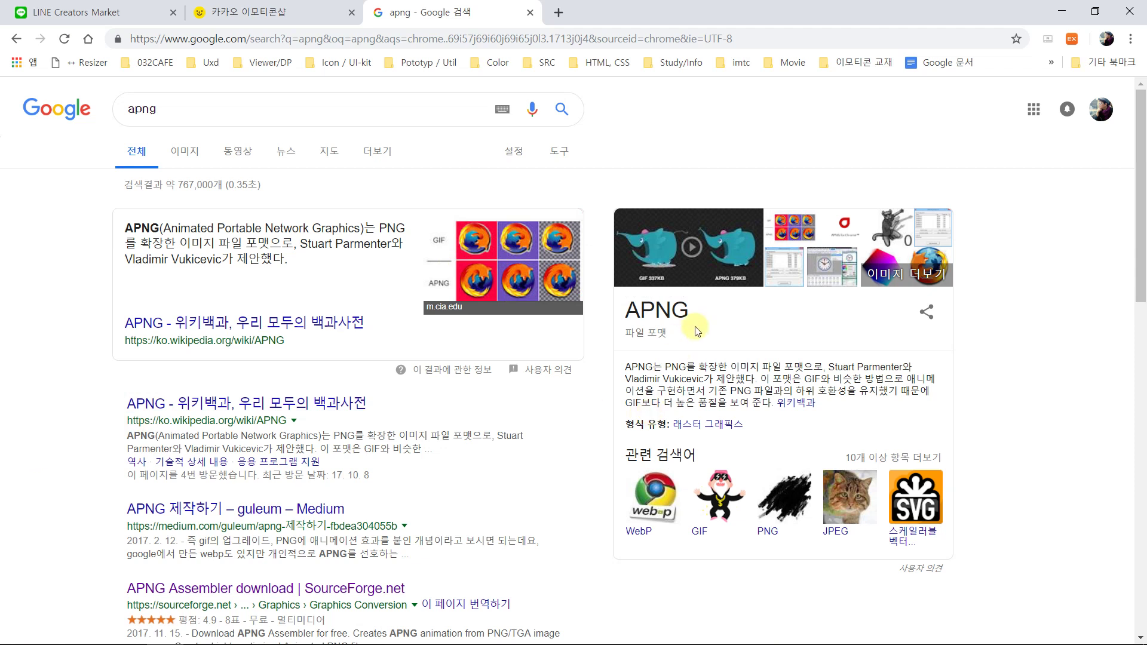
left_click_drag(696, 311, 622, 310)
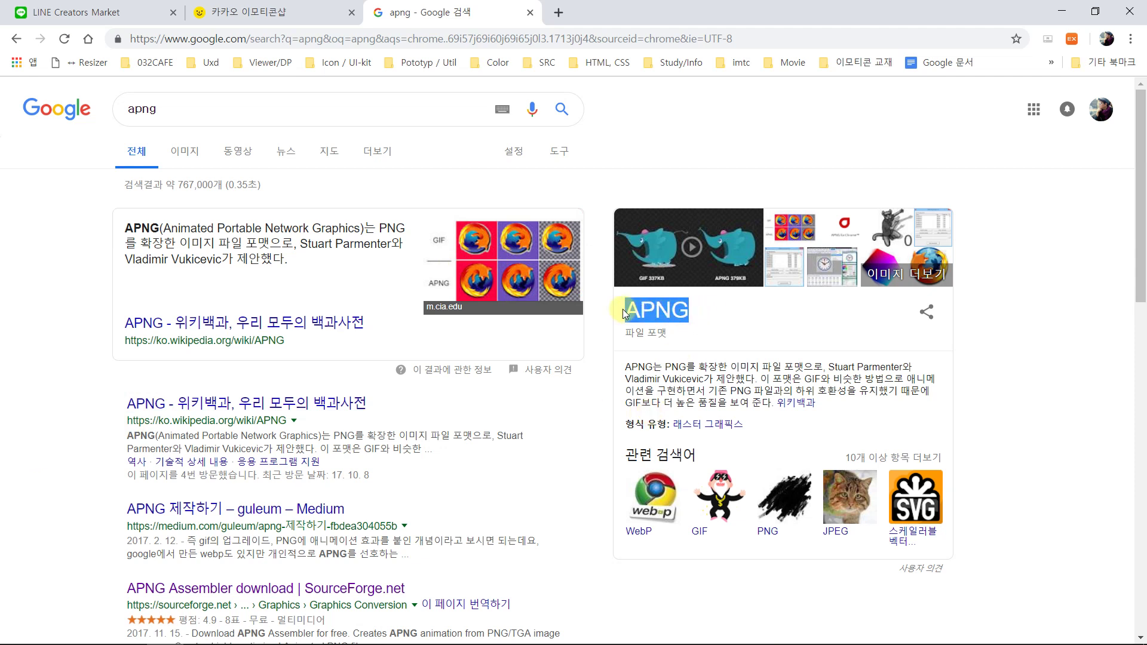
left_click(600, 461)
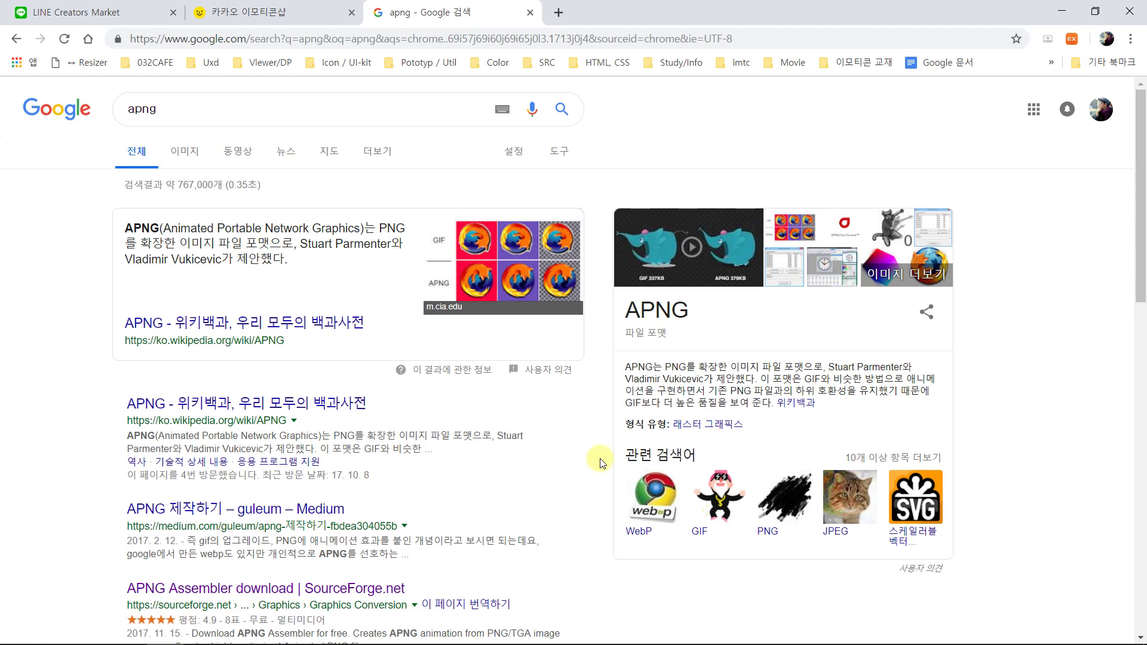
Step: Open the APNG Assembler download page on SourceForge from the search results
scroll(601, 461, "down", 3)
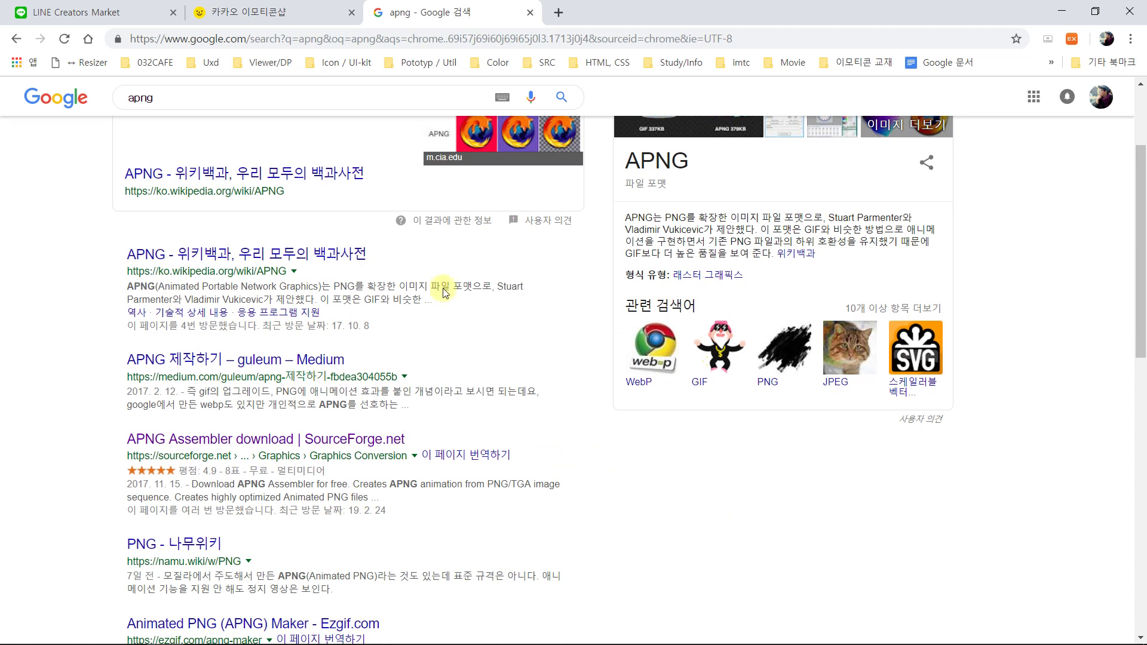
double_click(168, 95)
left_click_drag(90, 445, 294, 439)
left_click(264, 453)
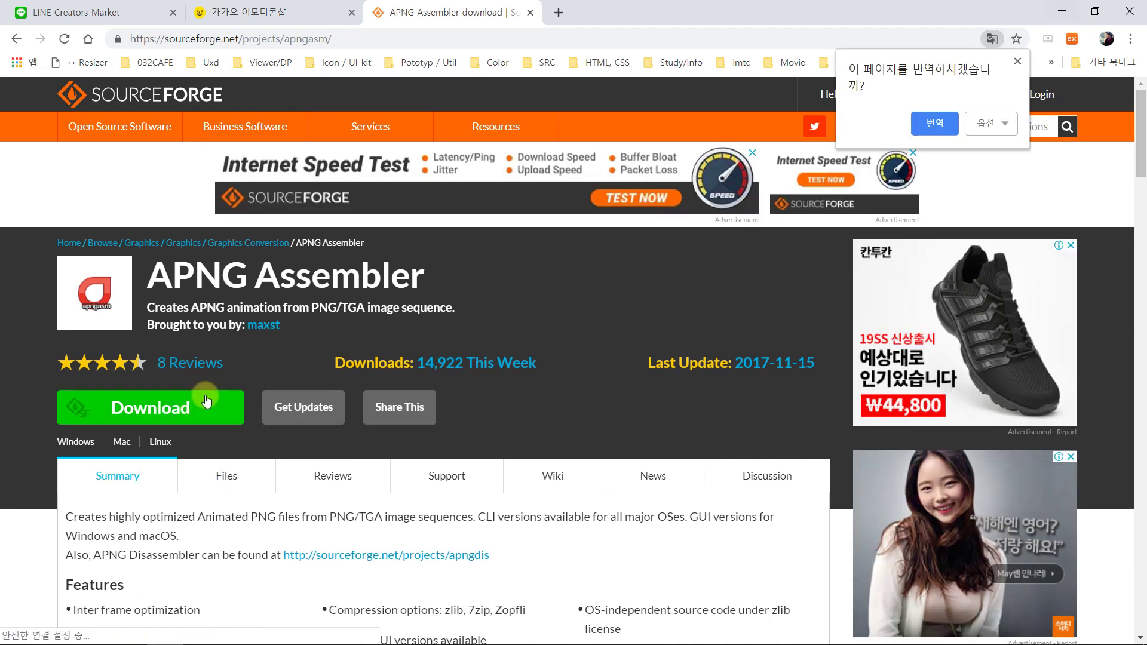
Step: Launch APNG Assembler from its apngasm_gui desktop shortcut and place its window in the desktop's upper-right area
left_click(1061, 14)
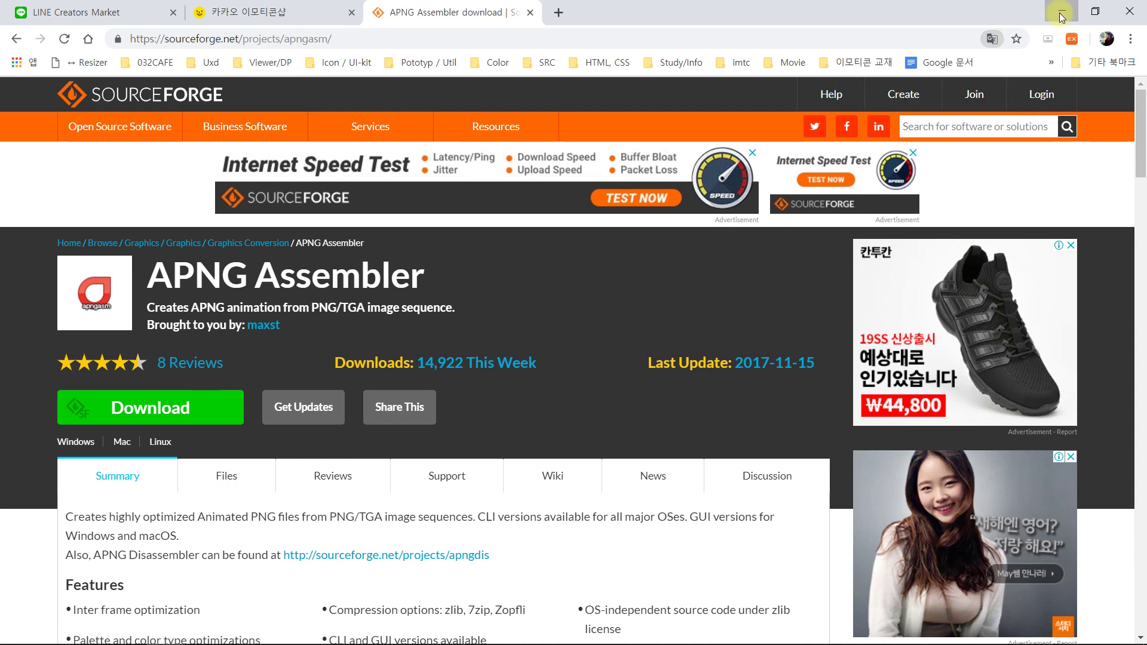
left_click(1070, 24)
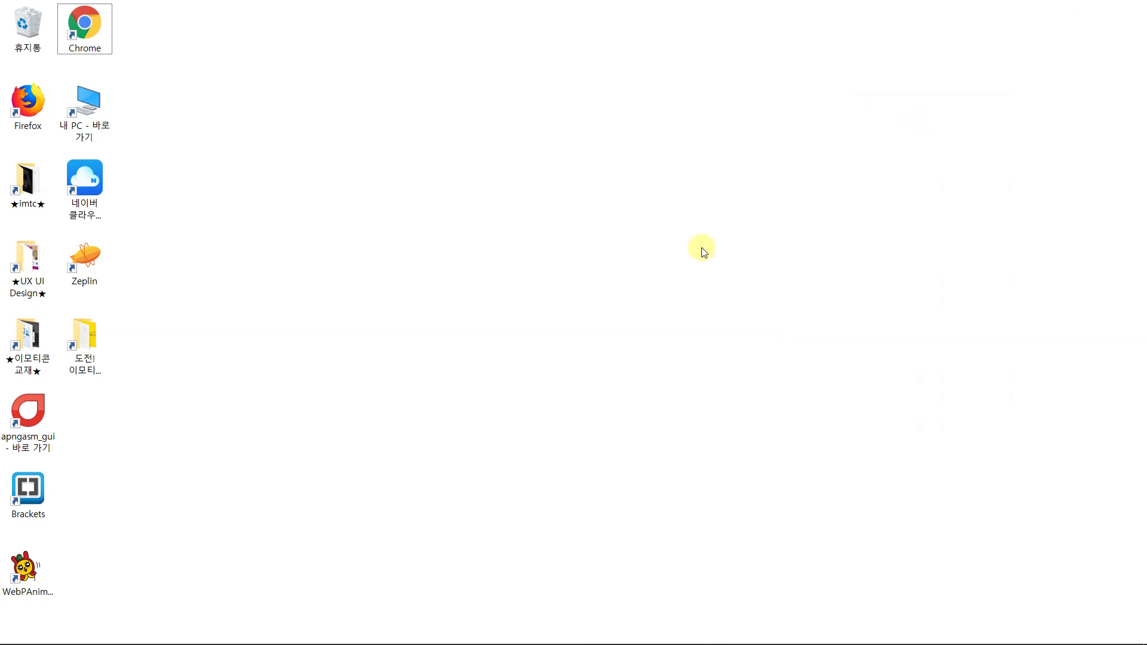
left_click(34, 567)
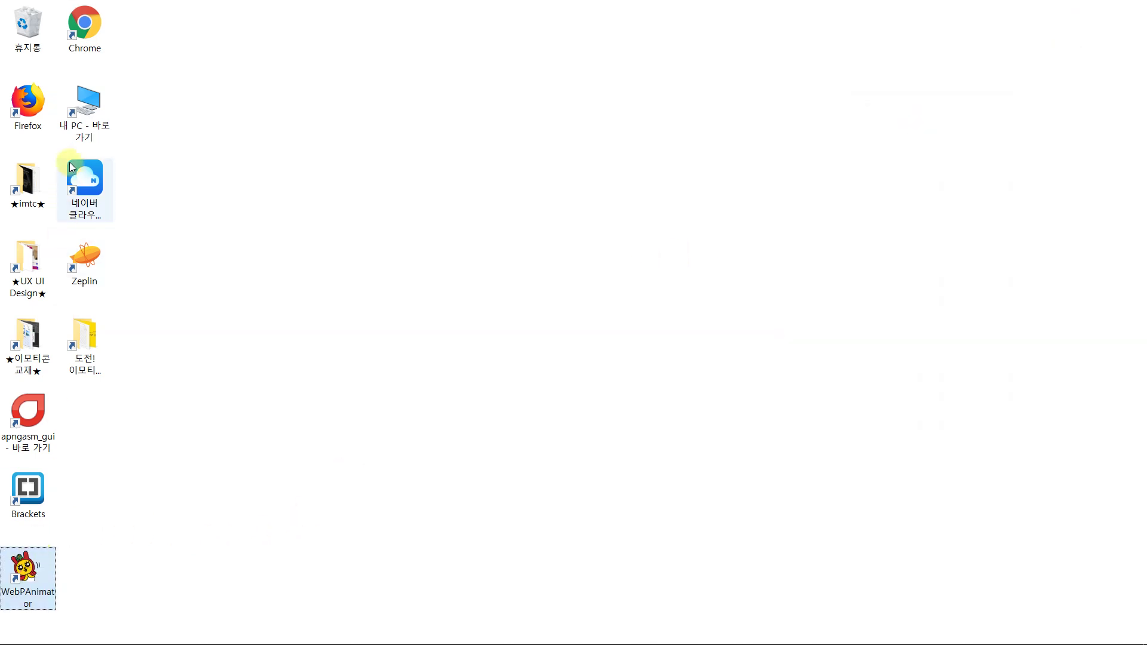
left_click(46, 402)
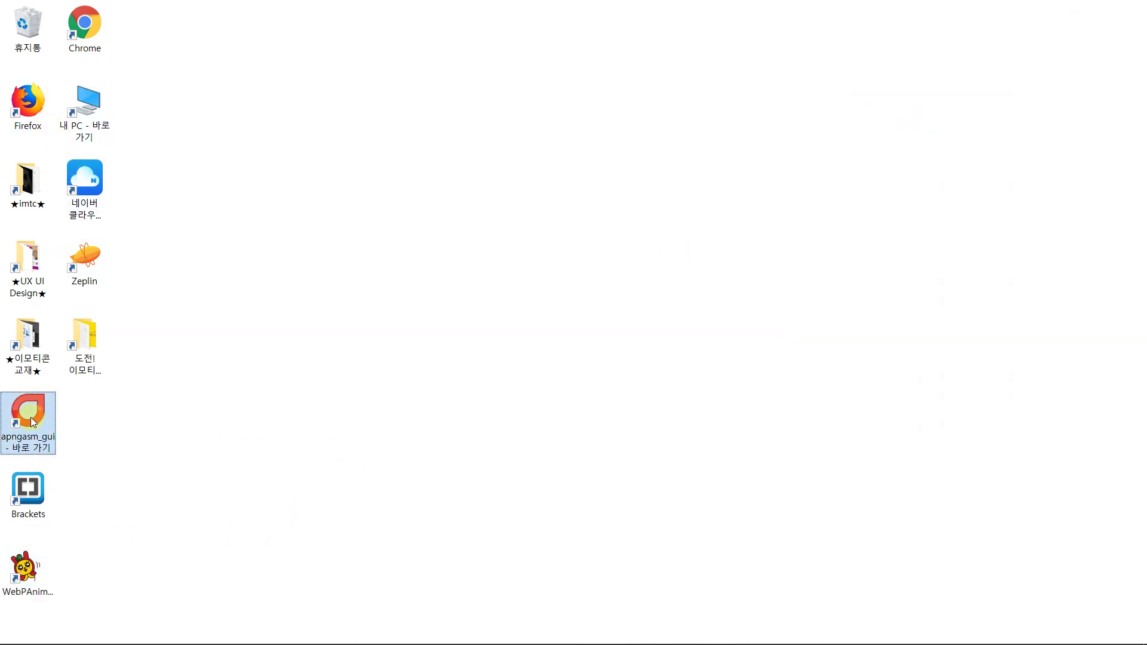
double_click(30, 417)
left_click_drag(568, 166, 941, 49)
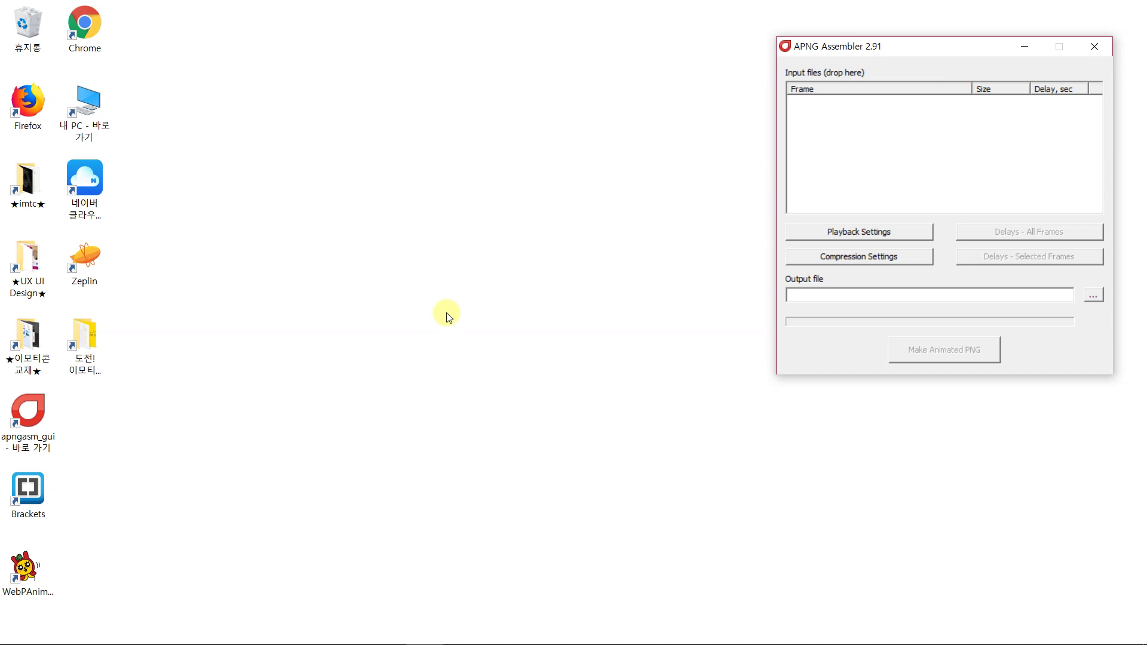
left_click(331, 344)
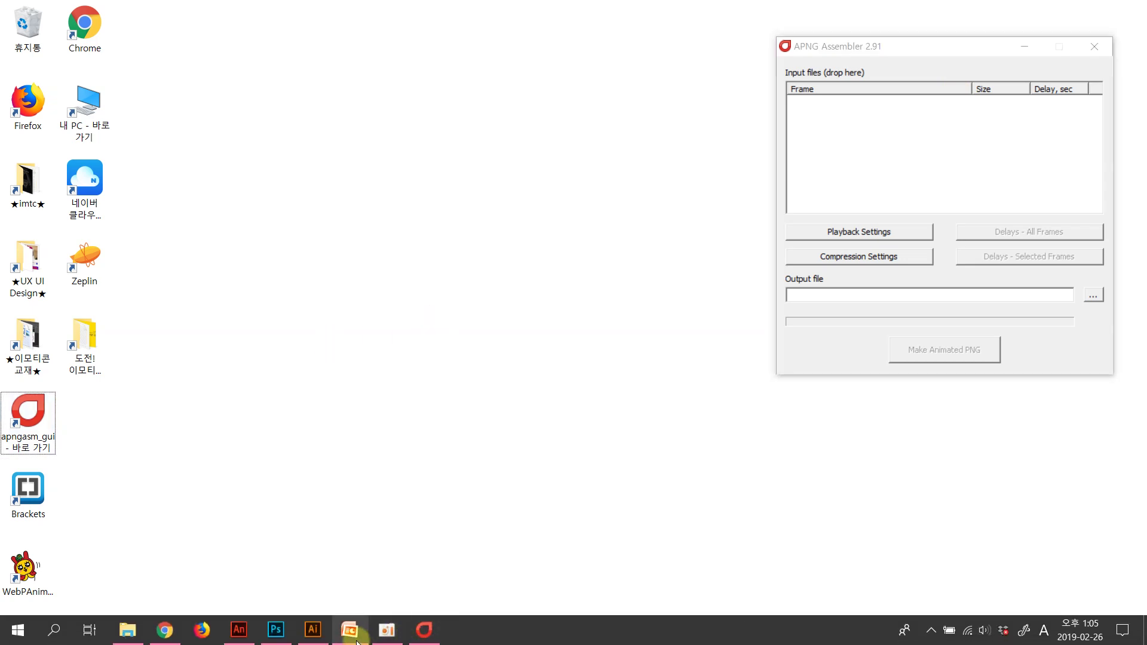
Step: Switch to the PowerPoint presentation 도전 이모티콘 디자인.pptx and display slide 3, titled 이모티콘 제작에 필요한 사이트
left_click(350, 630)
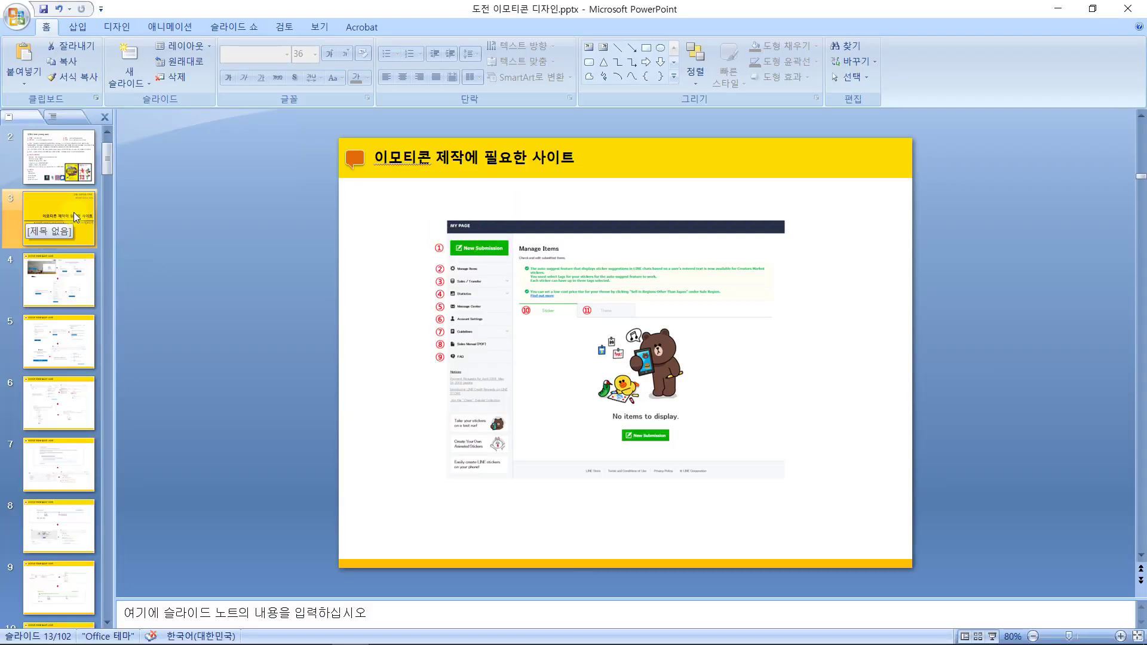
scroll(43, 431, "down", 3)
scroll(43, 431, "down", 1)
scroll(48, 432, "up", 3)
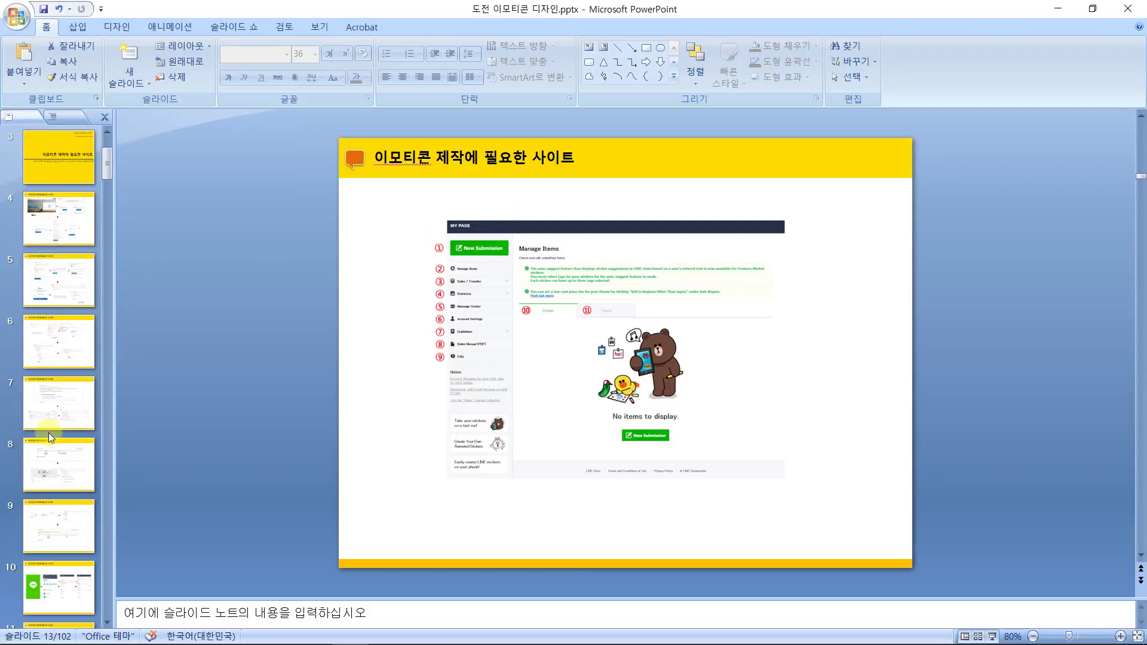
left_click(76, 173)
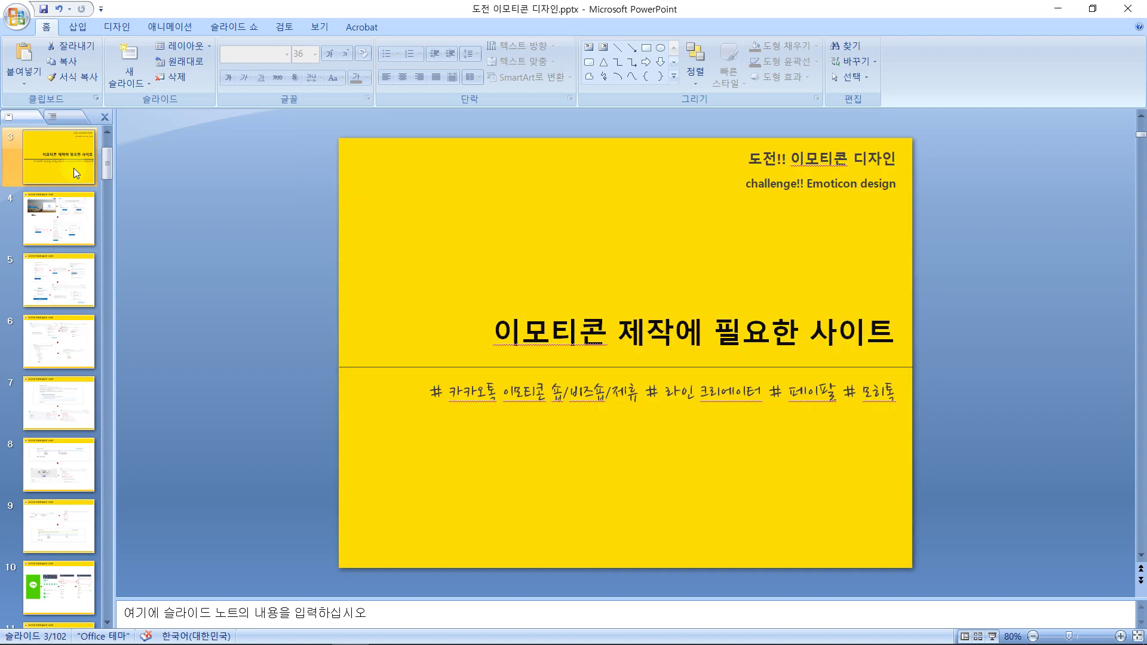